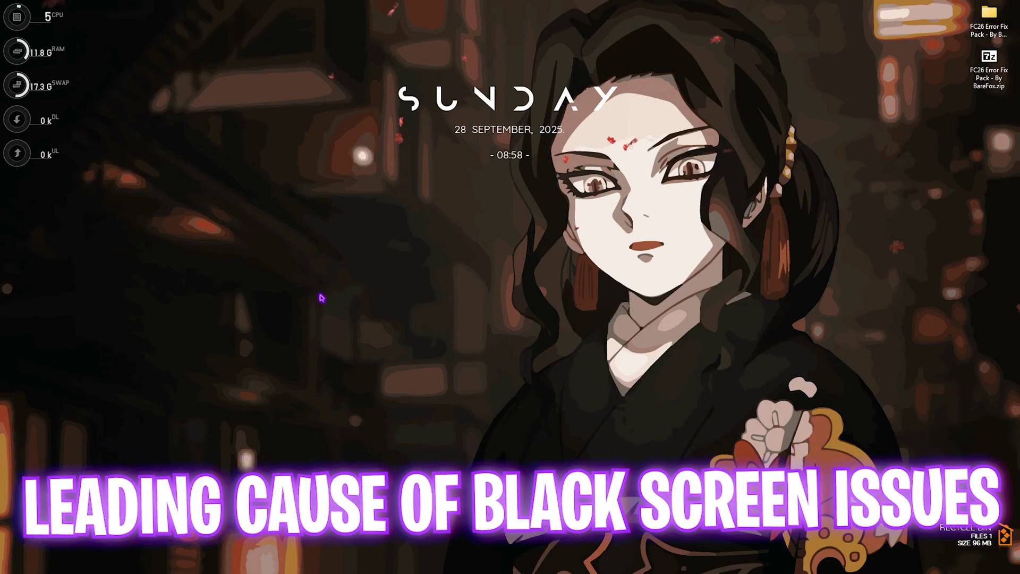
Step: Run Disk Cleanup on drive C:, add DirectX Shader Cache, and permanently delete the files
key(super)
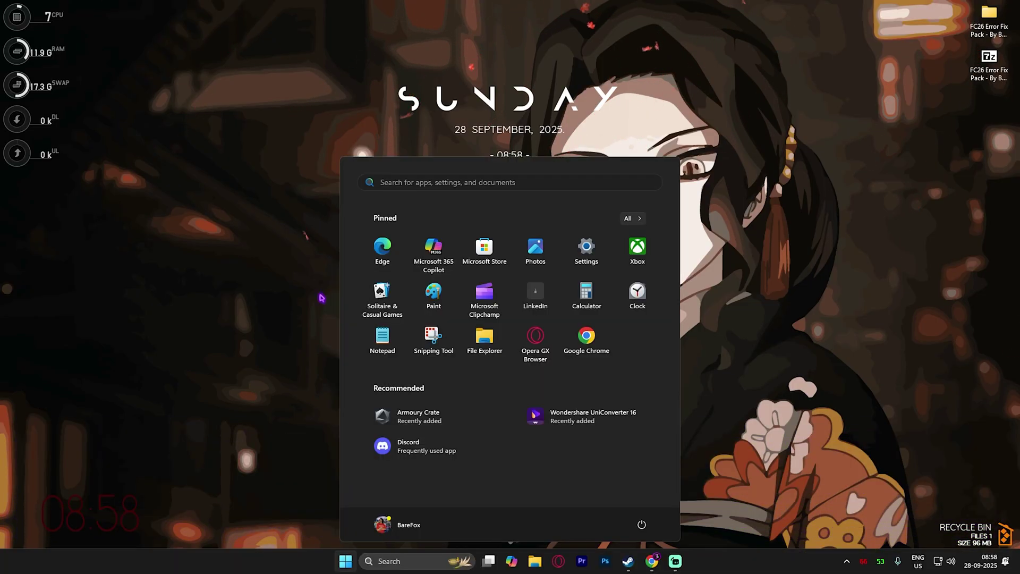
text(disk cleanup)
key(Return)
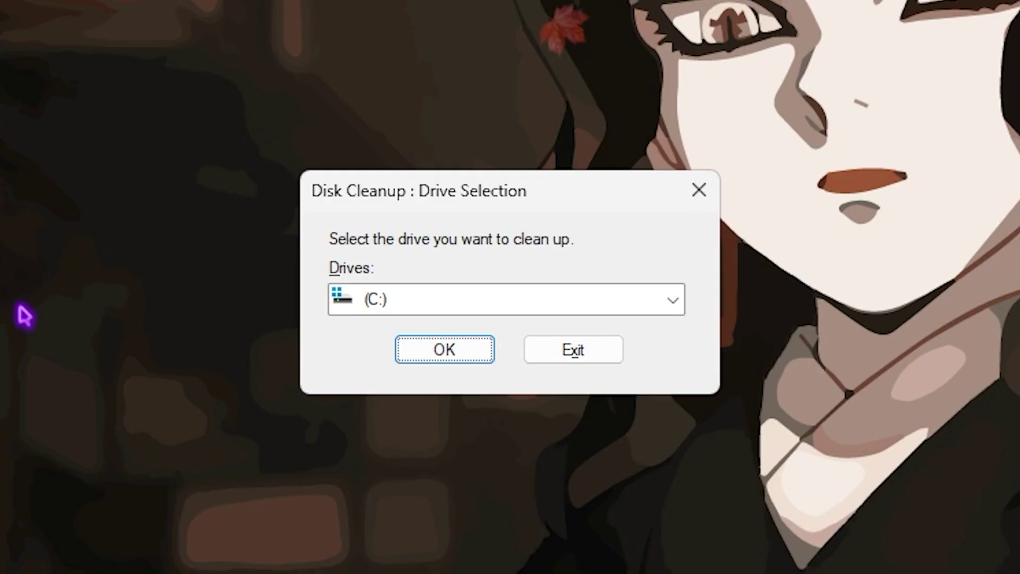
click(448, 350)
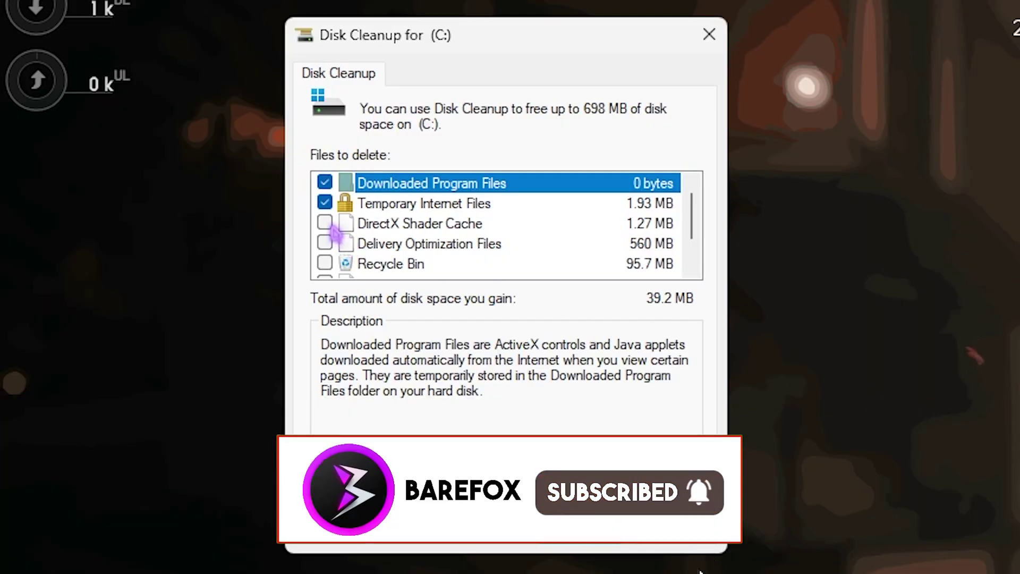
click(326, 224)
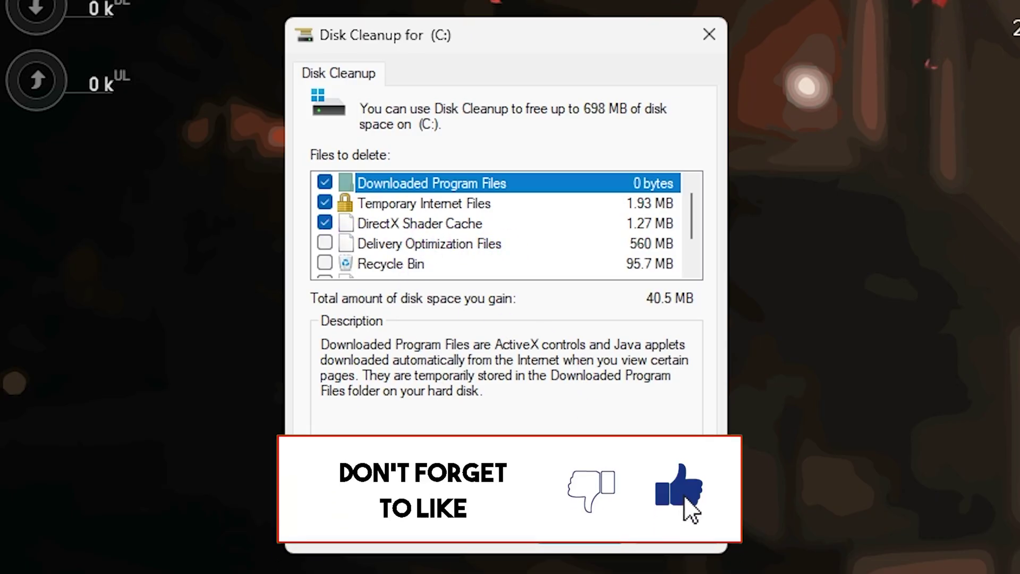
click(579, 526)
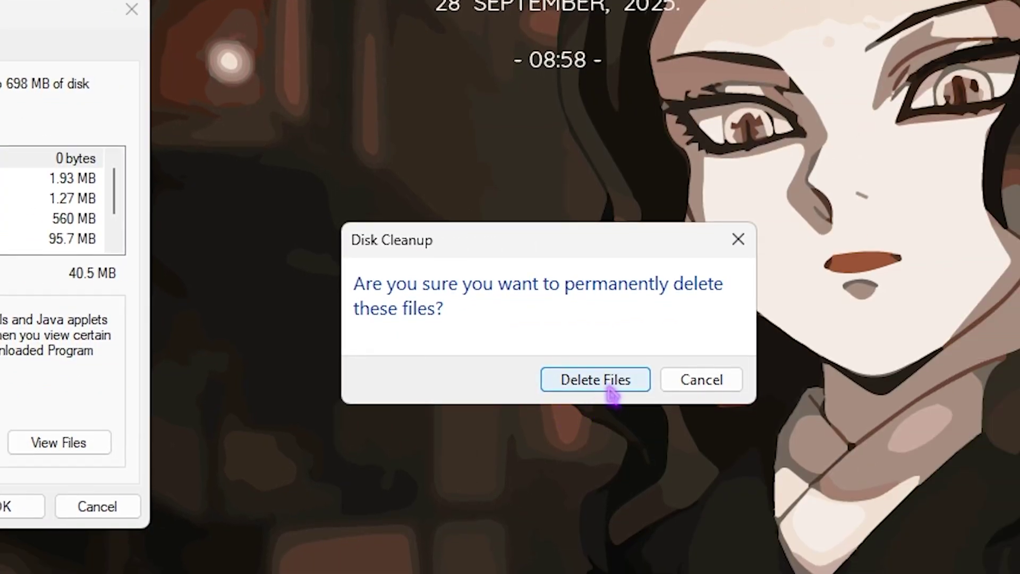
click(780, 394)
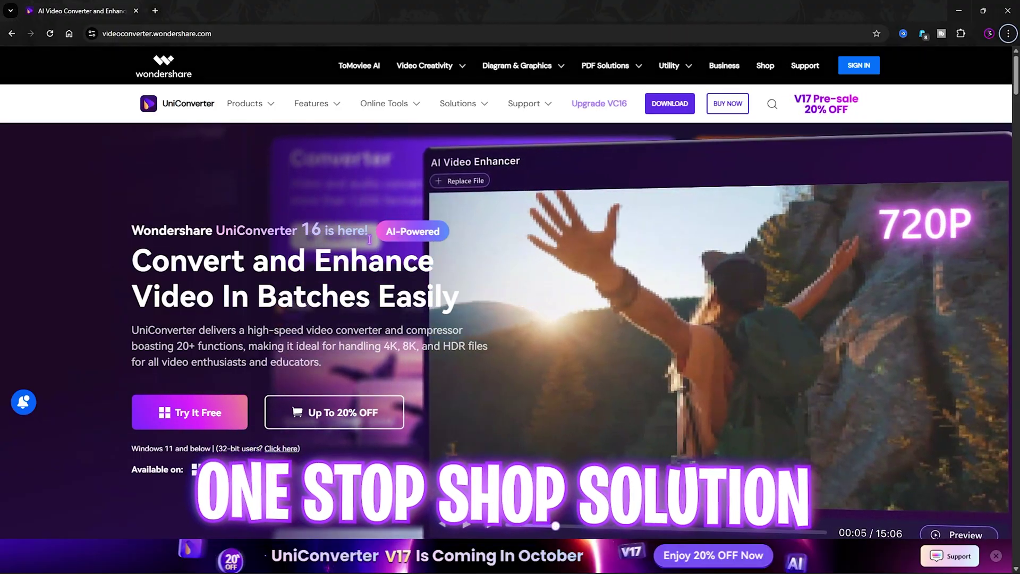
Step: Scroll through the UniConverter 16 landing page at videoconverter.wondershare.com
scroll(344, 242, down, 5)
scroll(335, 302, up, 3)
scroll(335, 302, up, 3)
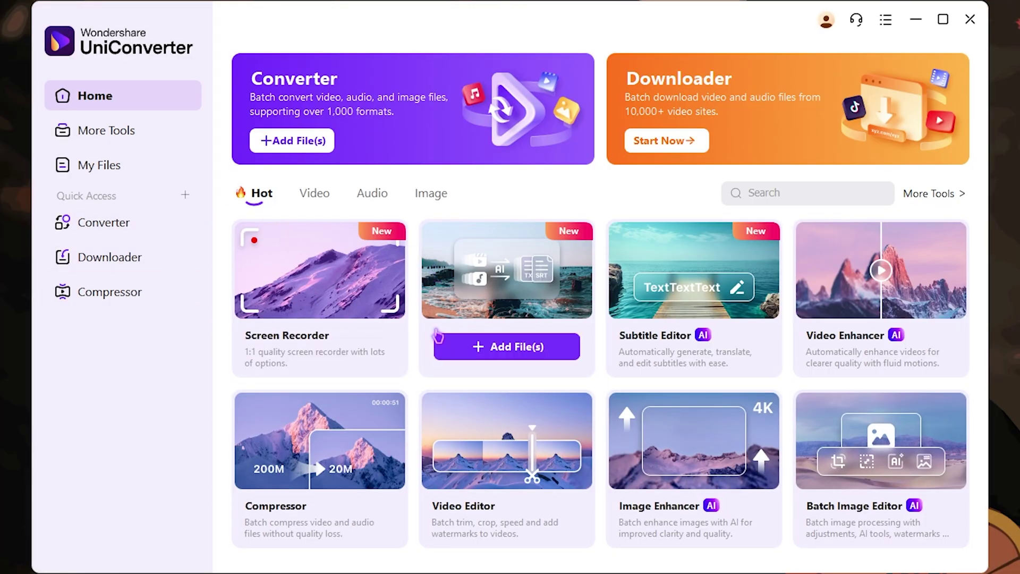
Step: Load FC26.mp4 into the Video Enhancer from the UniConverter Home page
mouse_move(301, 366)
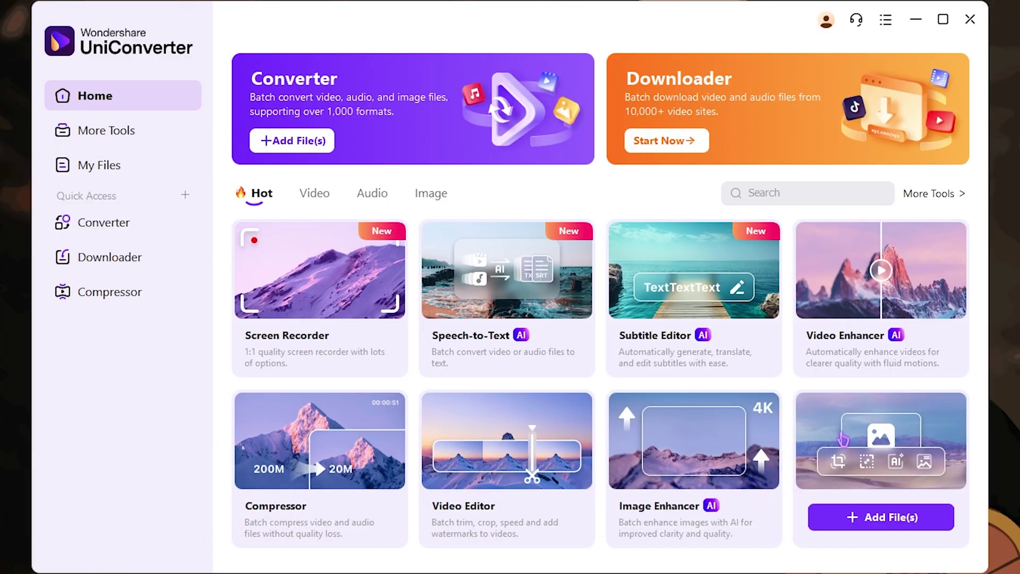
click(877, 348)
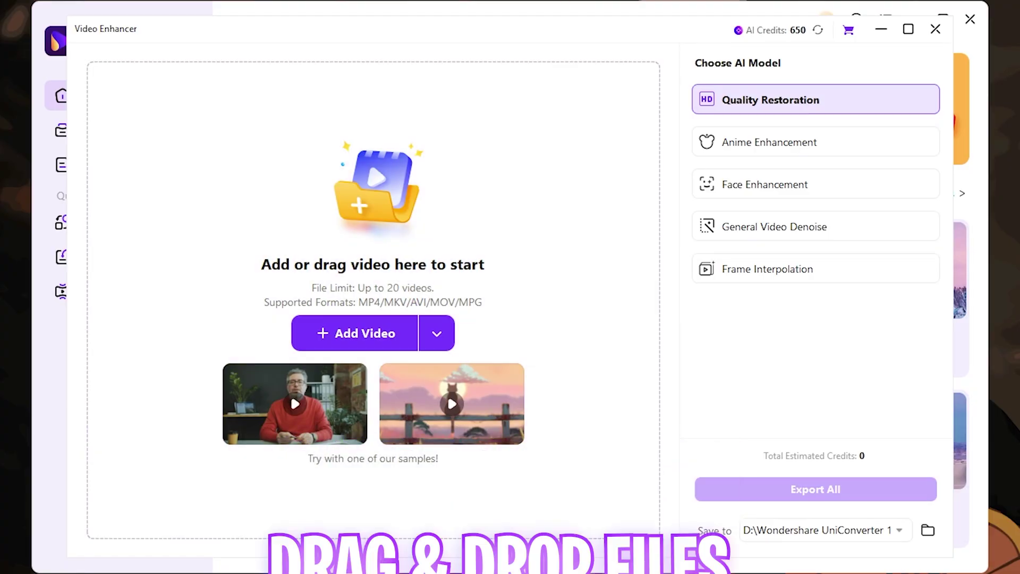
drag(46, 155, 311, 220)
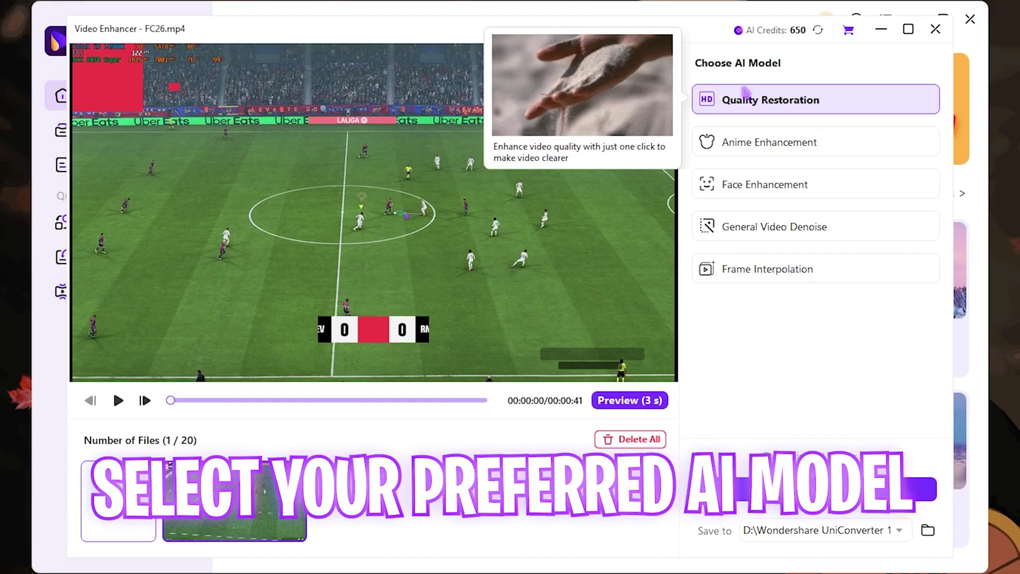
Step: Choose the Frame Interpolation model at 4X (120 FPS) and export FC26.mp4
mouse_move(765, 259)
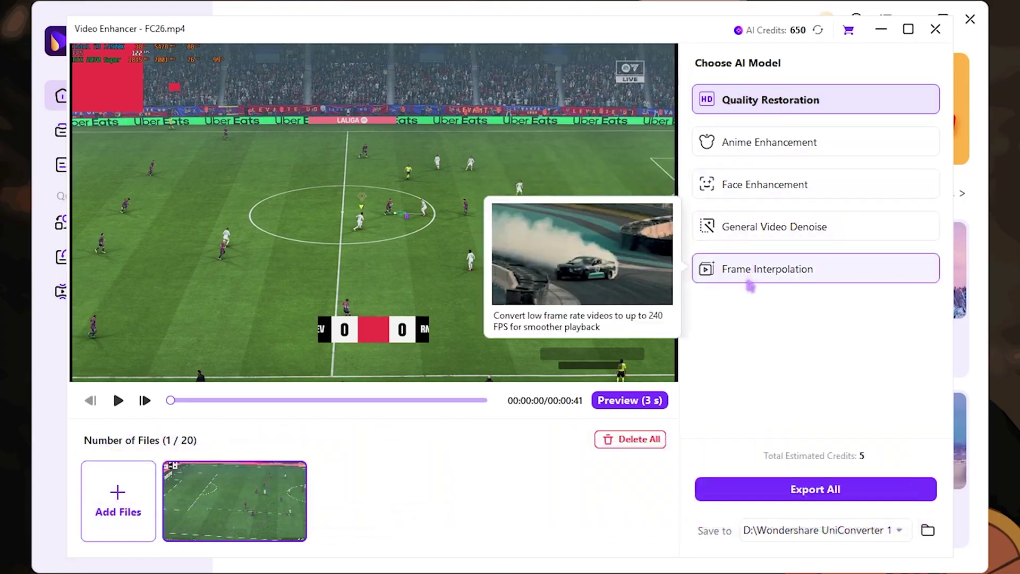
click(766, 271)
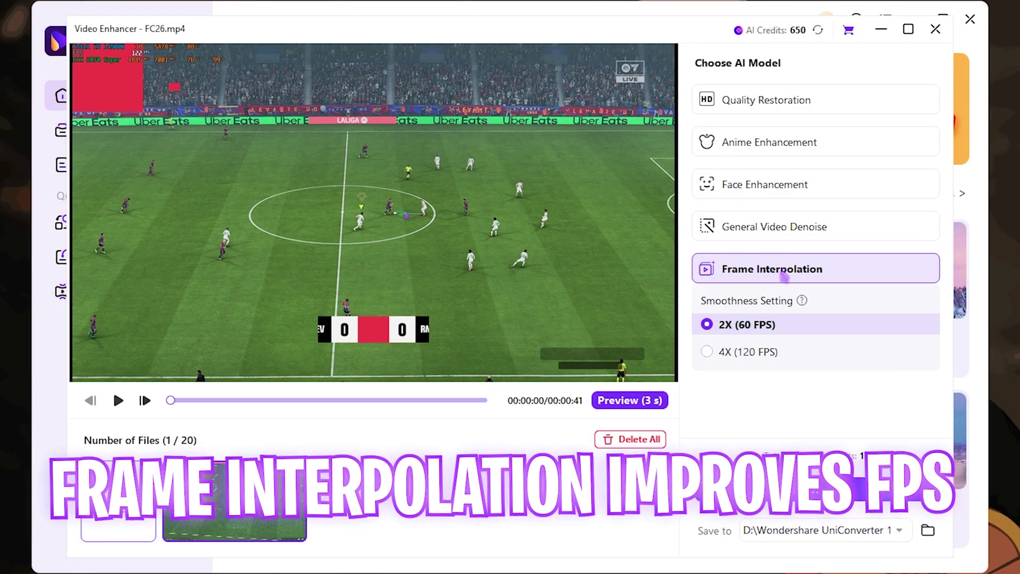
click(738, 352)
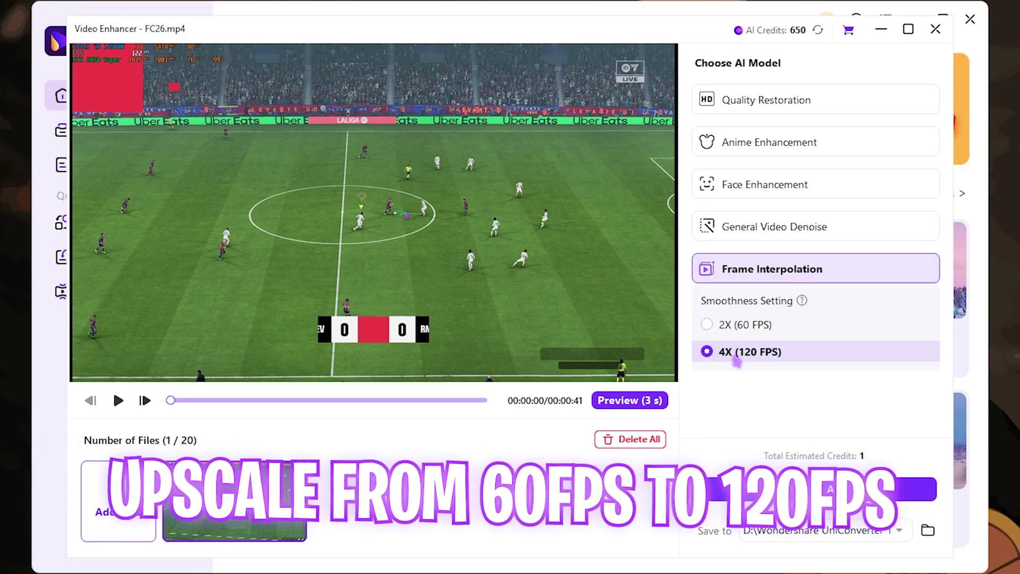
click(799, 494)
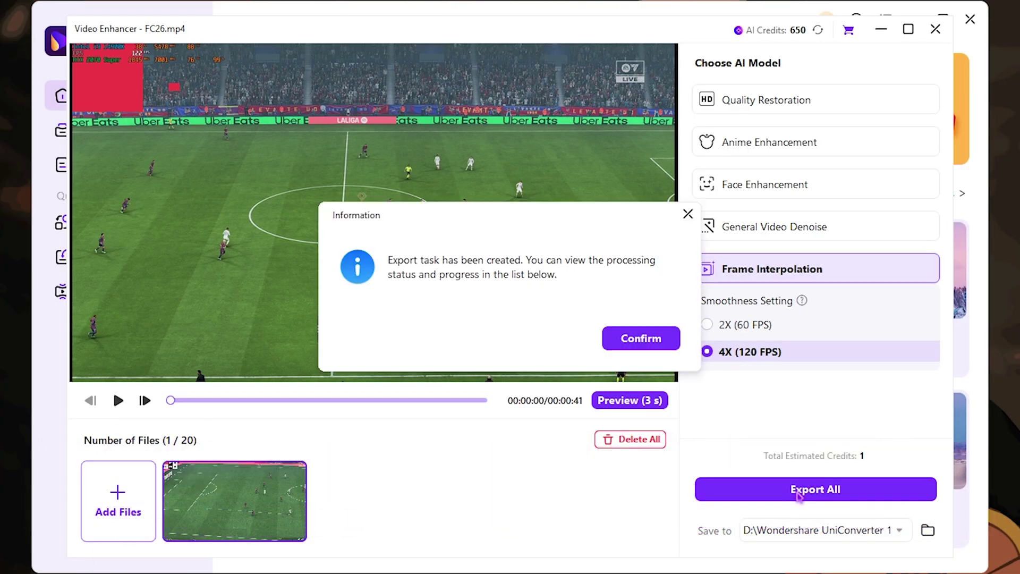
click(634, 344)
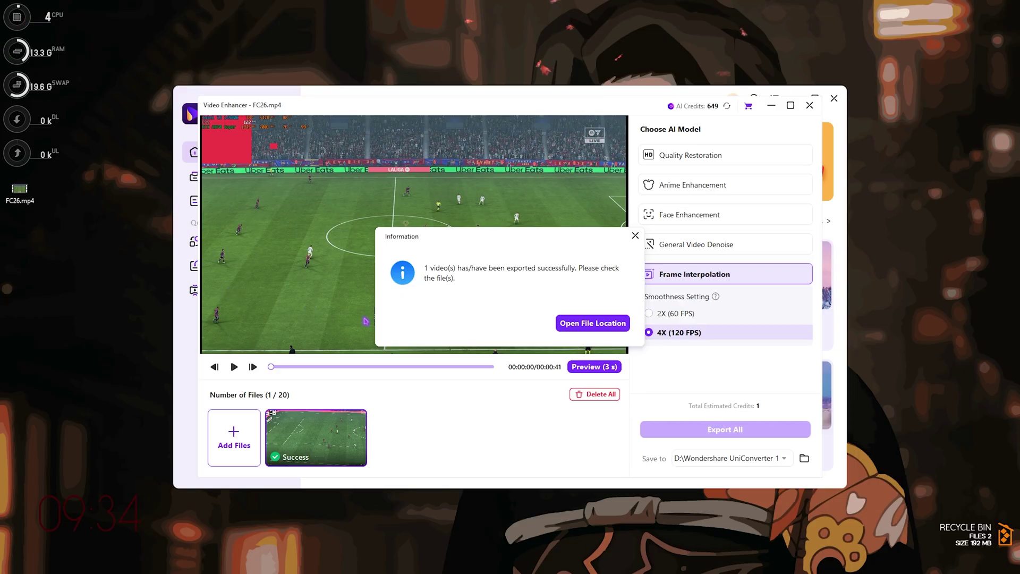
Step: Play FC26_interpolated_4x.mp4 from its export folder and skip ahead in the video
click(581, 329)
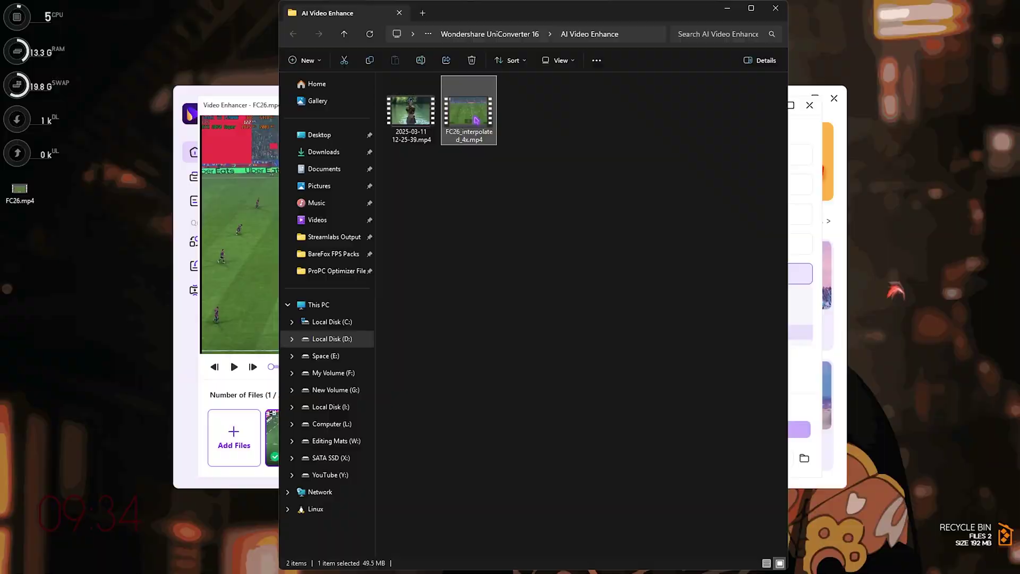
double_click(476, 120)
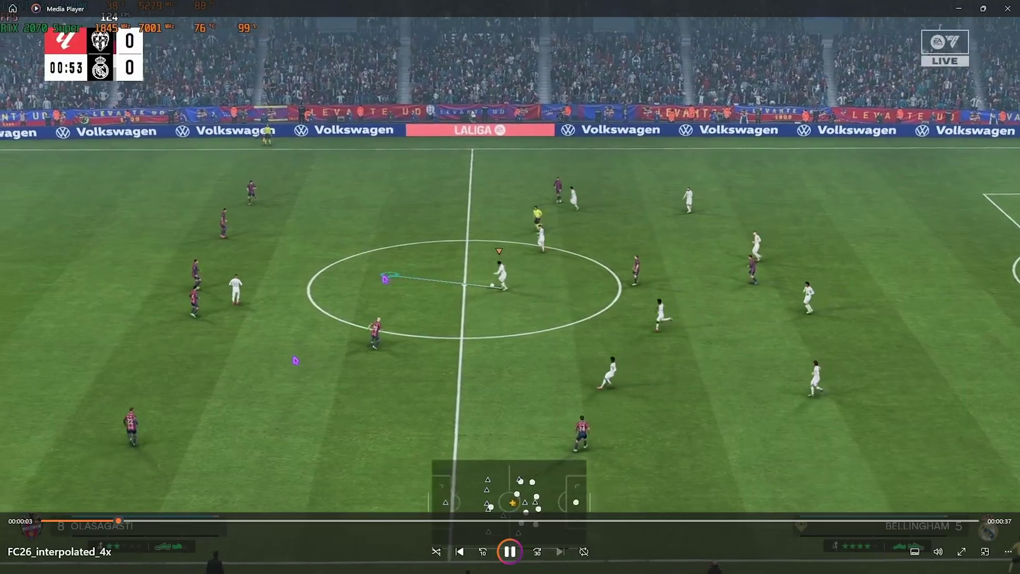
click(255, 521)
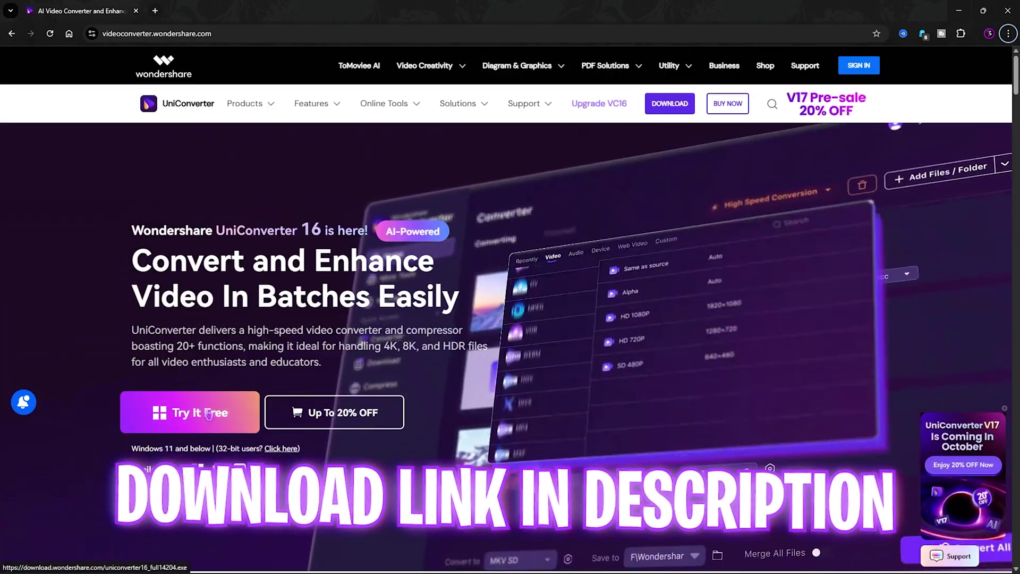
Step: Scroll down the Wondershare UniConverter product page in Chrome
scroll(495, 338, down, 10)
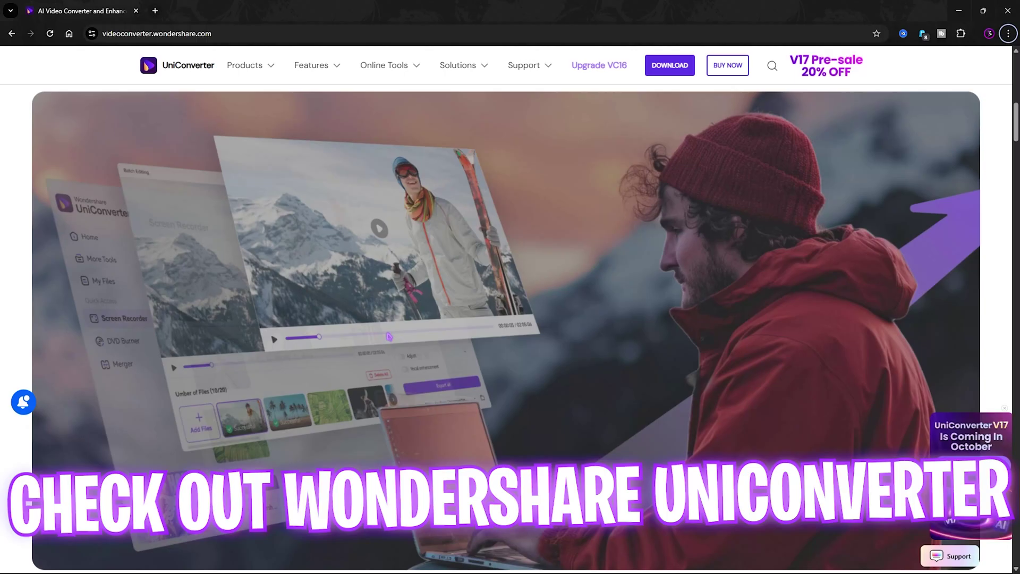
scroll(440, 344, down, 3)
scroll(440, 345, down, 15)
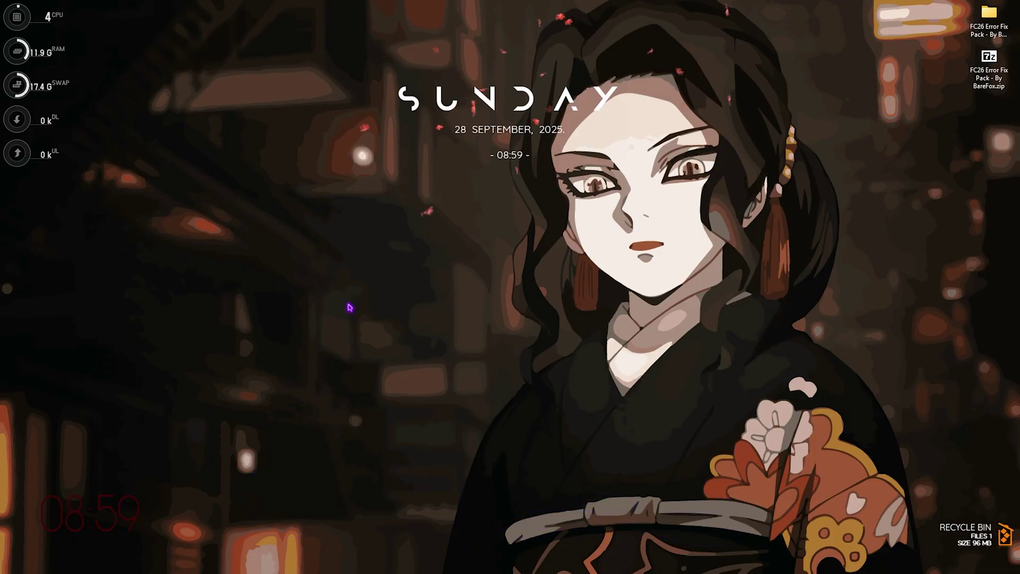
Step: Open Virtual Memory from the Advanced section of Adjust the appearance and performance of Windows
key(super)
text(adj)
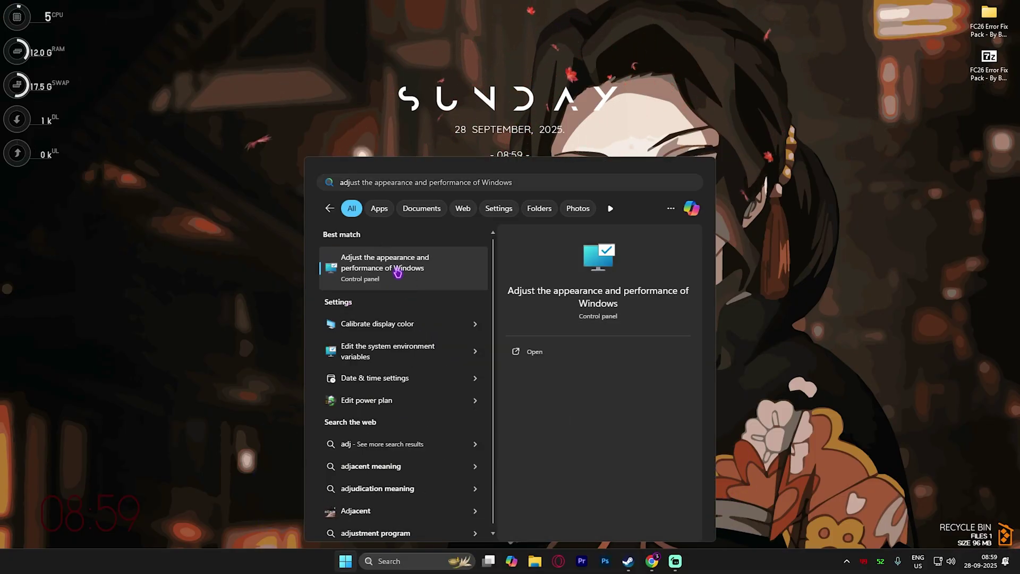
click(406, 291)
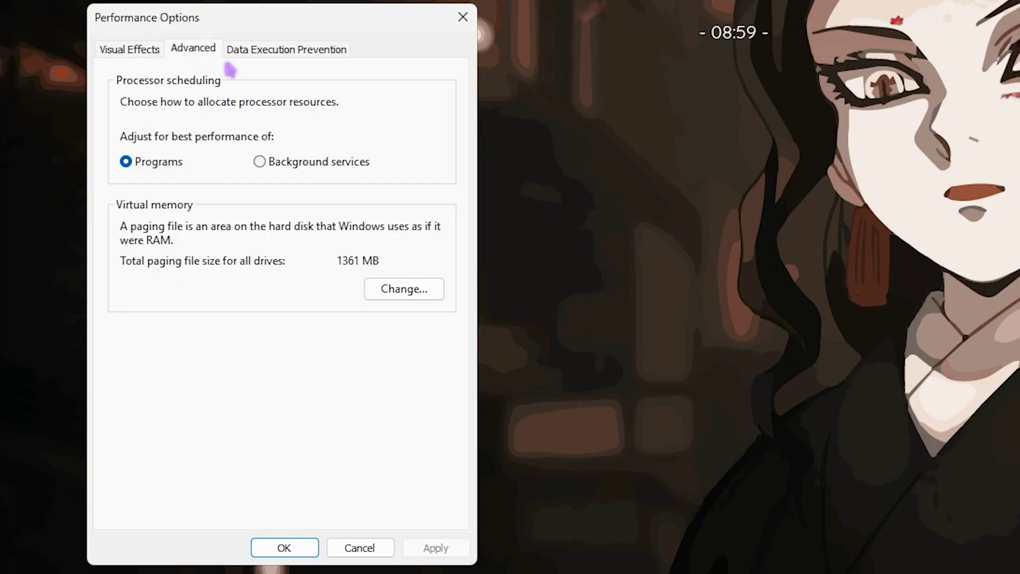
click(432, 291)
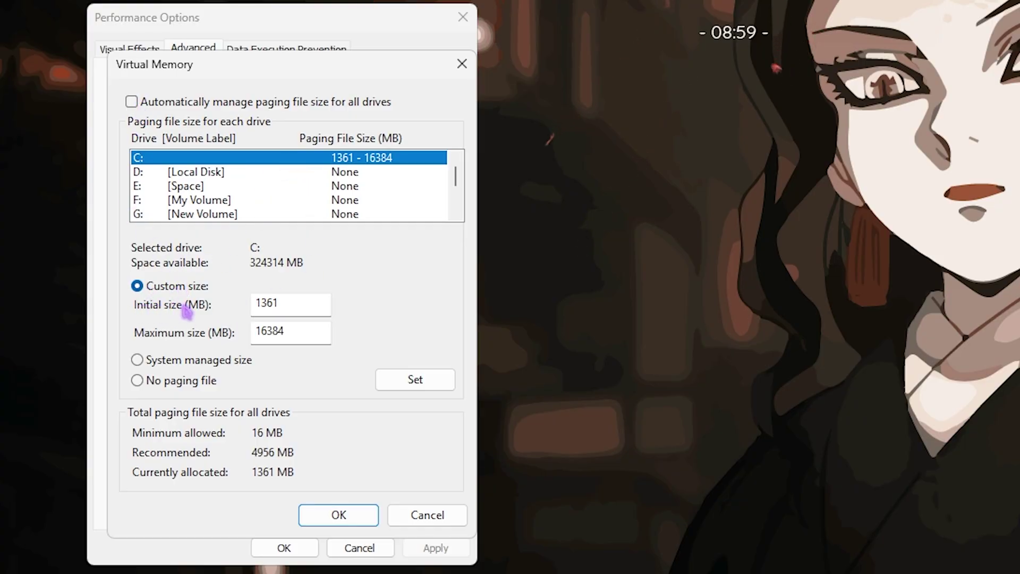
Step: Launch Calculator and begin editing the C: paging file initial size
key(super)
text(calculator)
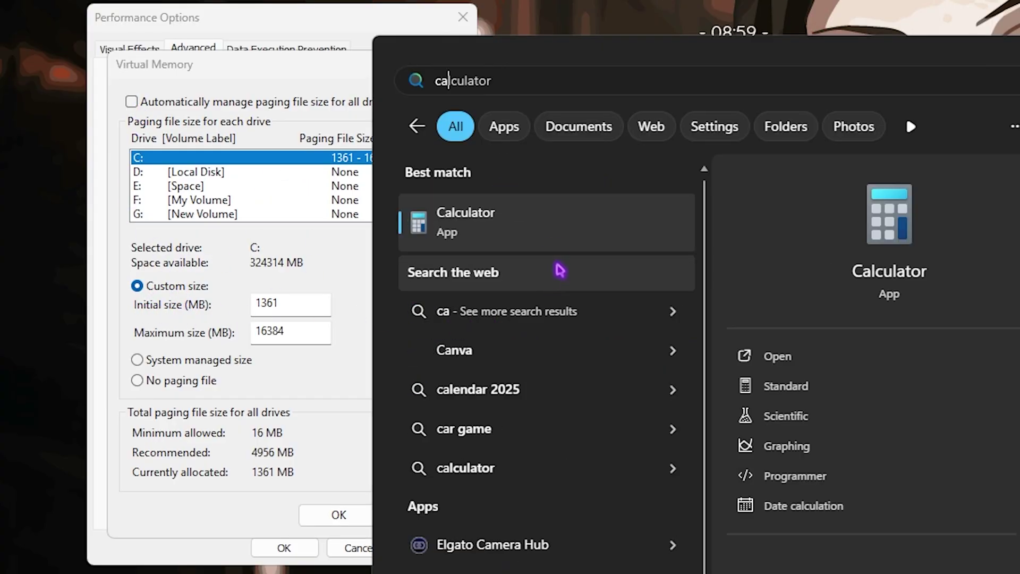
click(552, 242)
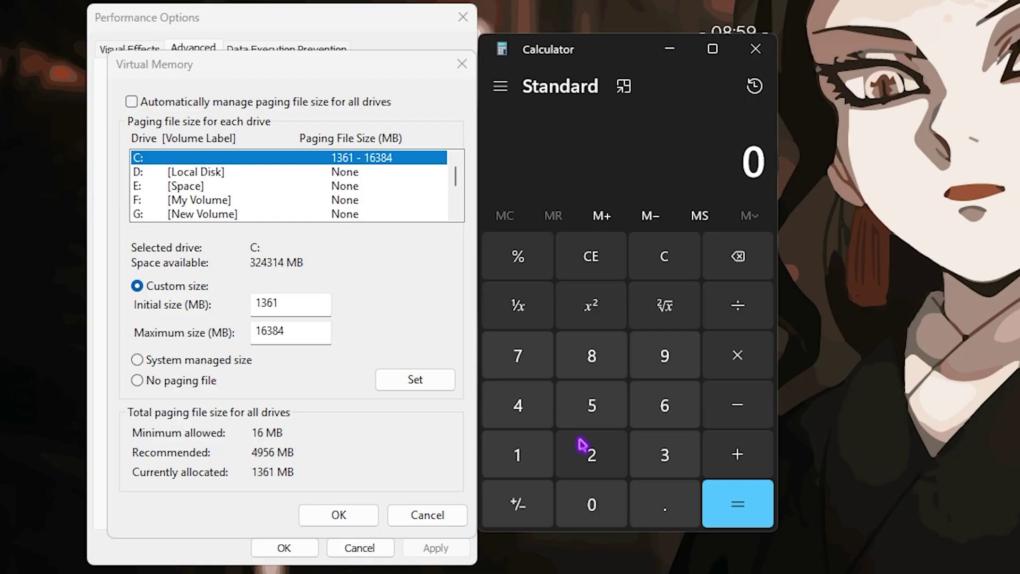
click(291, 304)
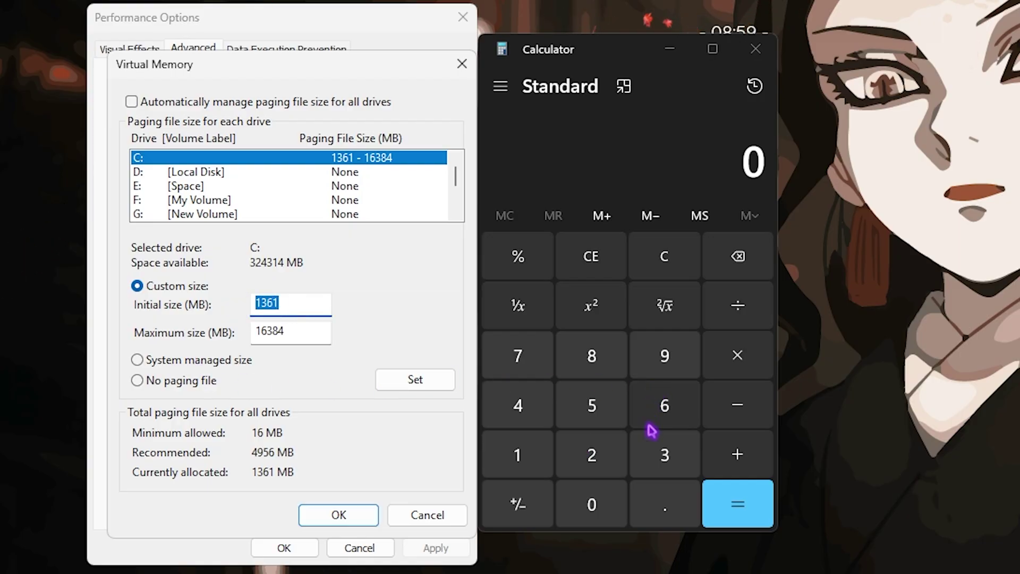
Step: Check the installed physical memory in System Information
key(super)
text(syst)
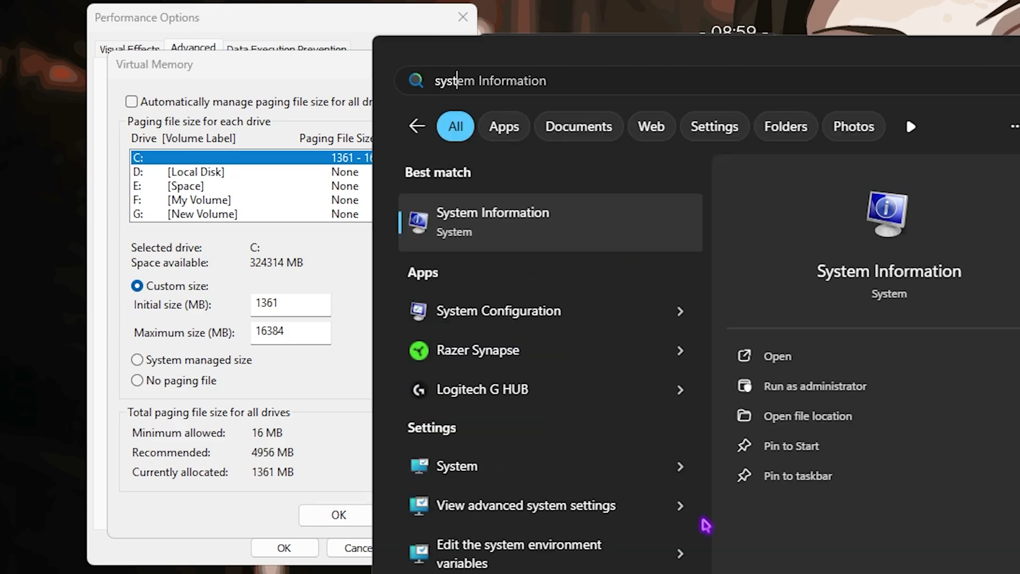
key(Return)
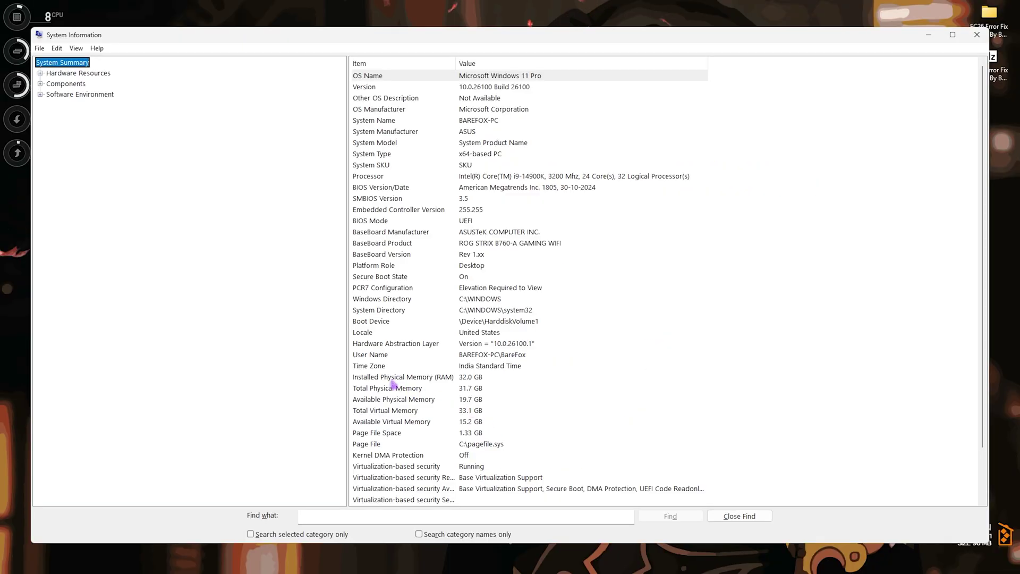
click(390, 376)
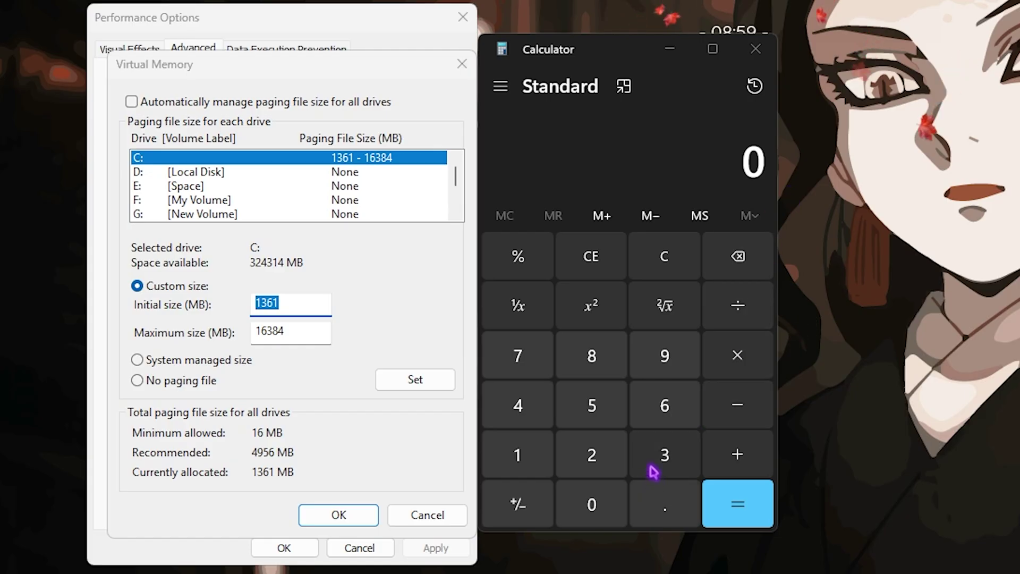
Step: Calculate 32 ÷ 2 = 16, then 16 × 1024 = 16,384 in Calculator
click(664, 454)
click(591, 454)
click(738, 322)
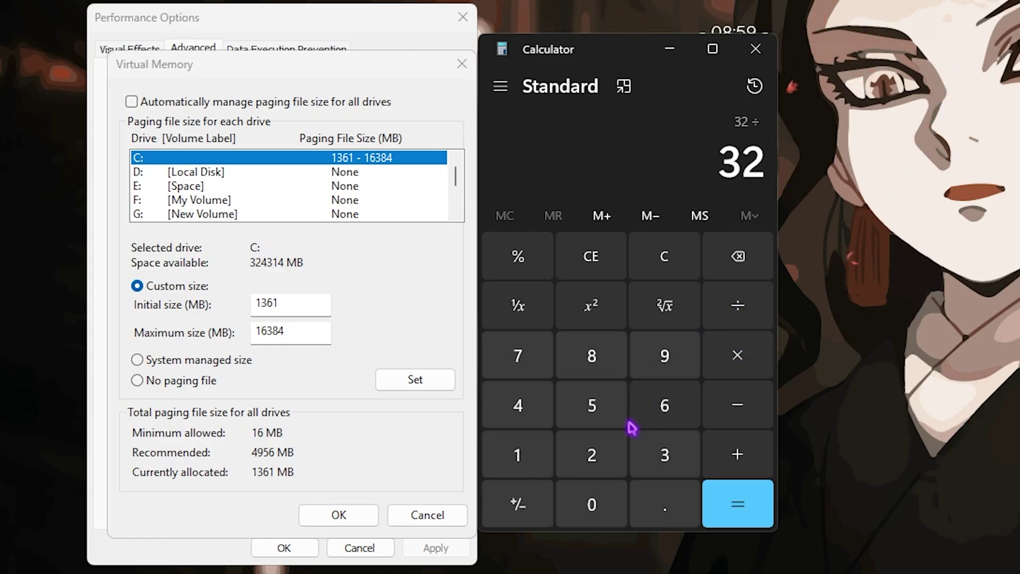
click(617, 444)
click(736, 500)
key(ctrl+c)
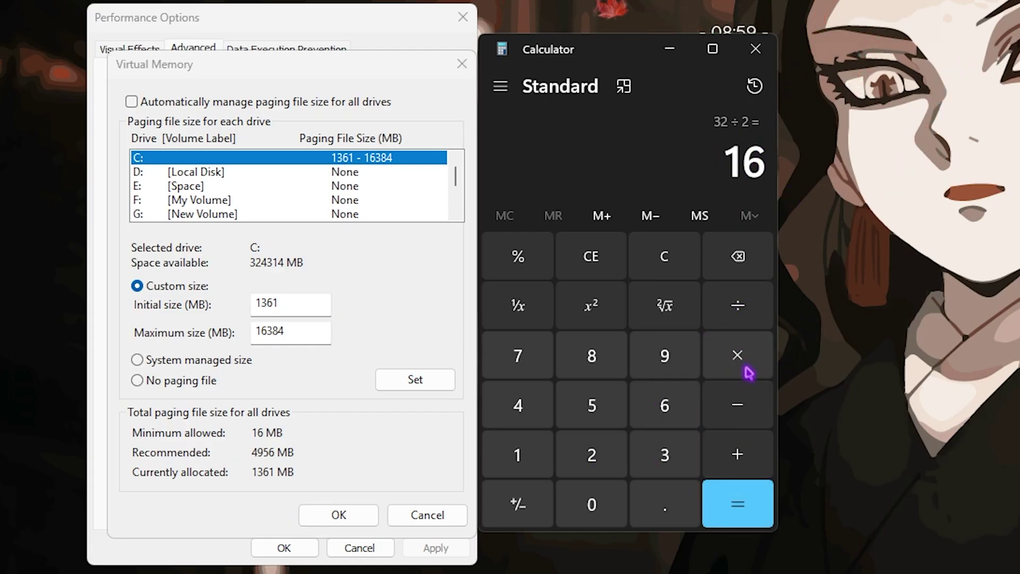
click(742, 354)
click(544, 453)
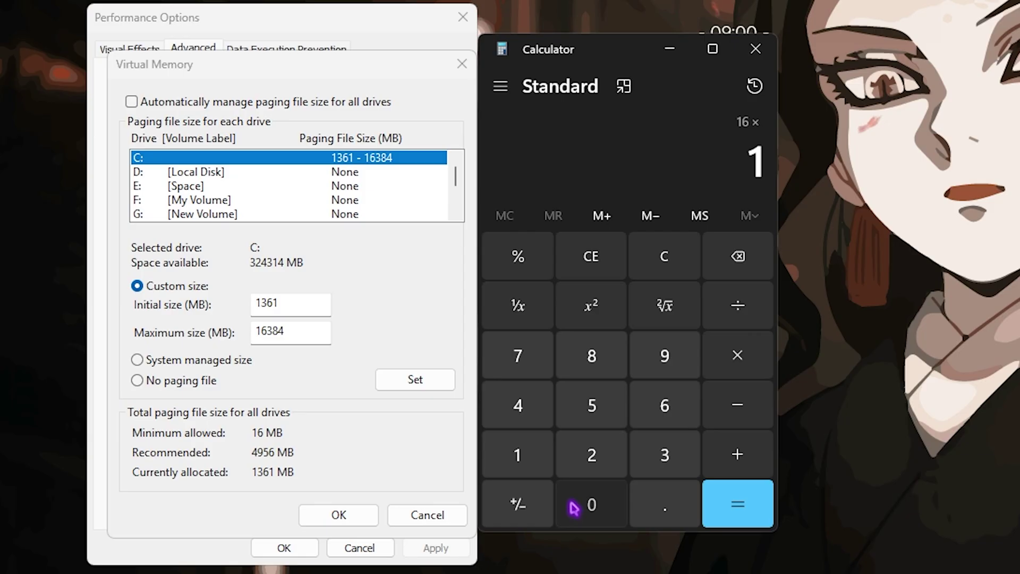
text(024)
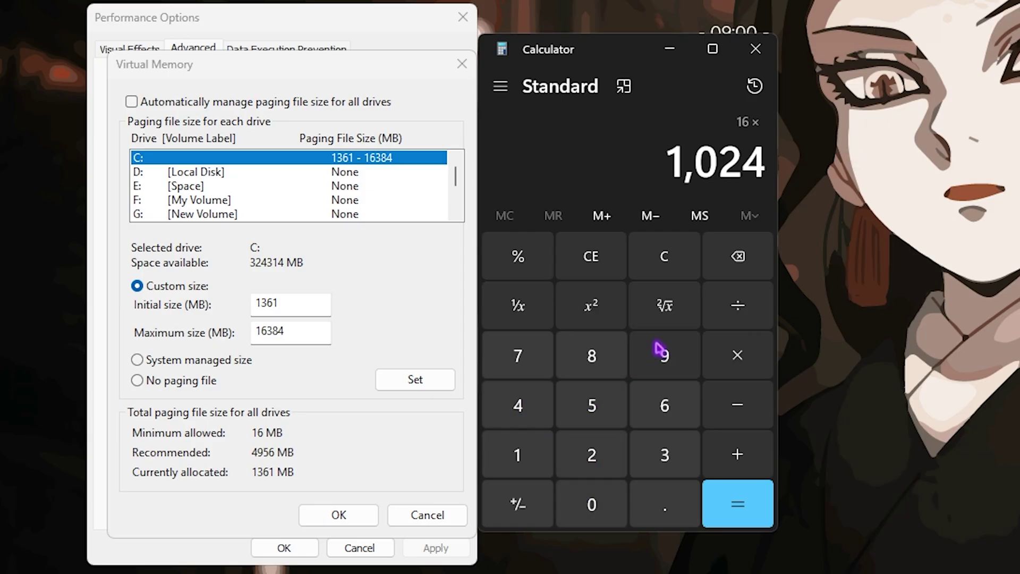
click(738, 502)
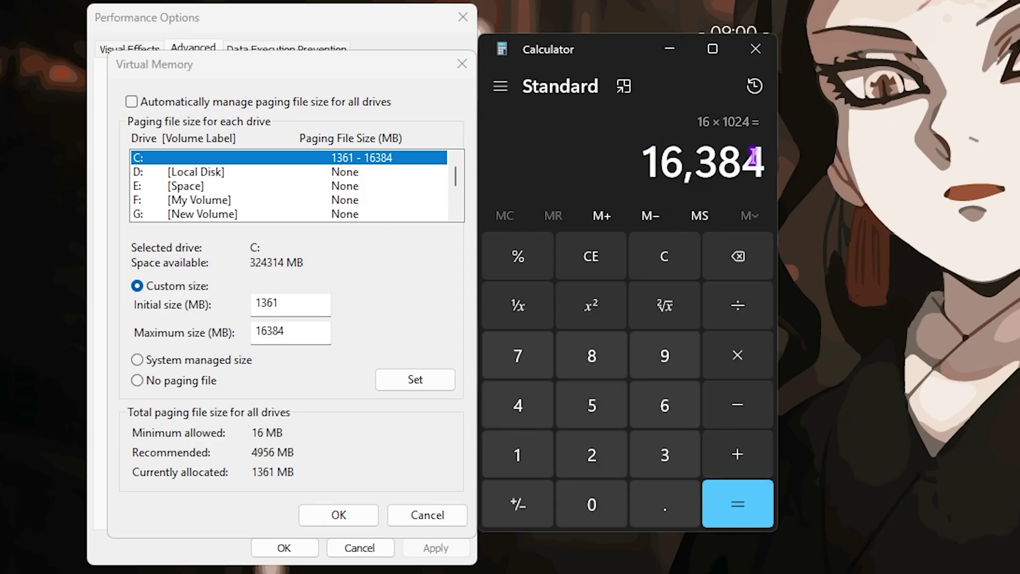
Step: Set C:'s maximum paging size to 16384 MB, confirm, and close Performance Options
click(250, 343)
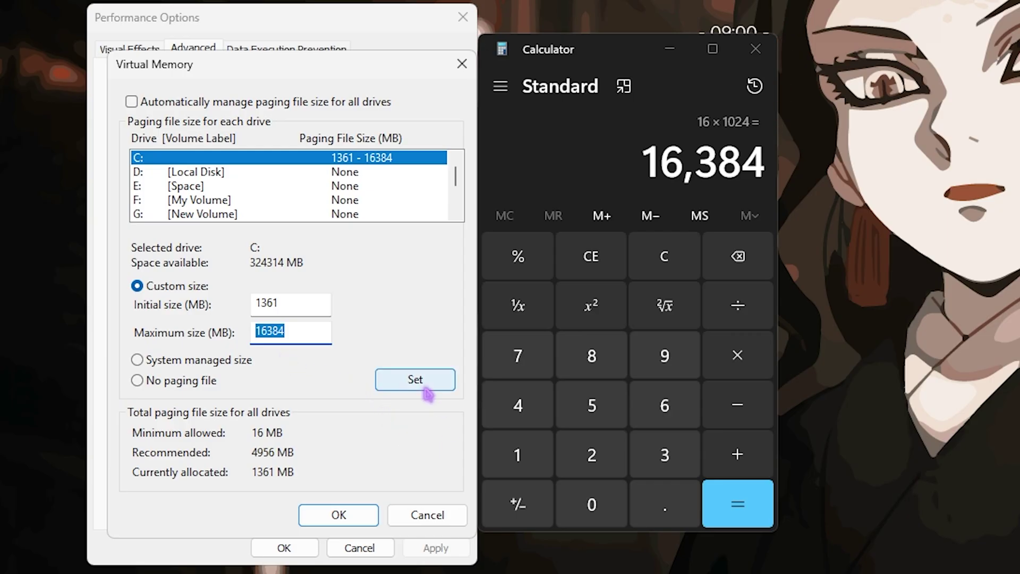
click(410, 380)
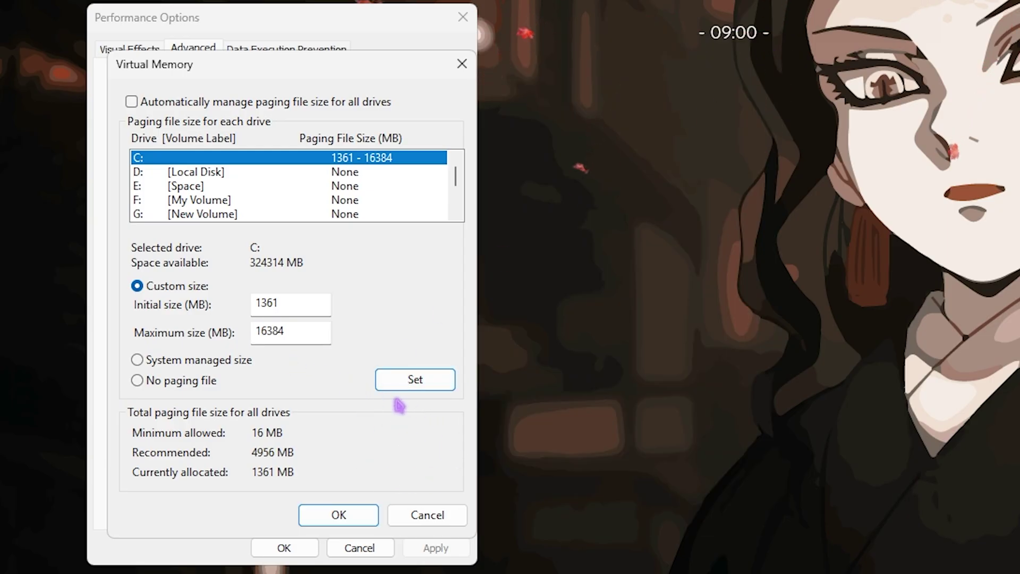
click(335, 515)
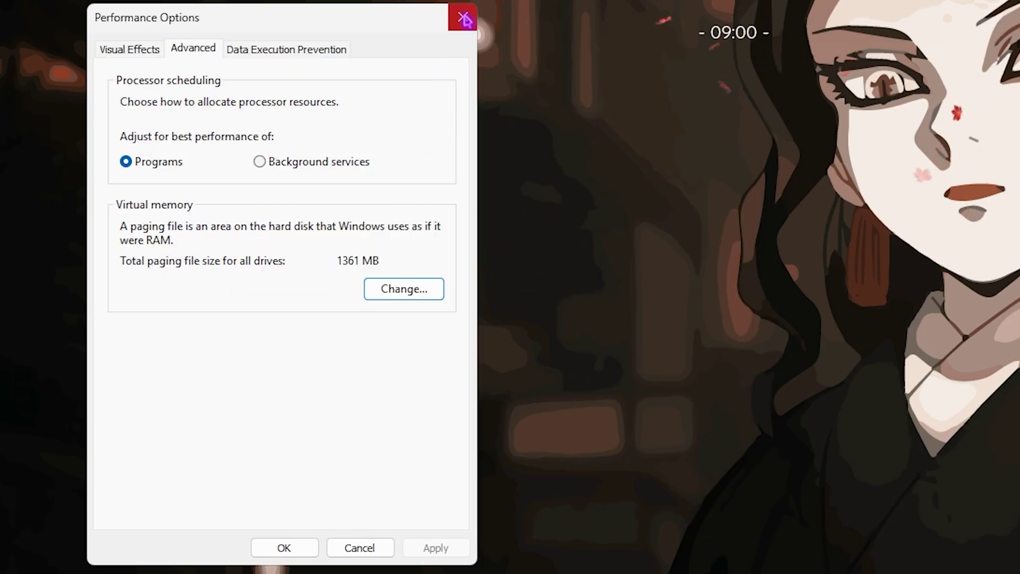
click(463, 18)
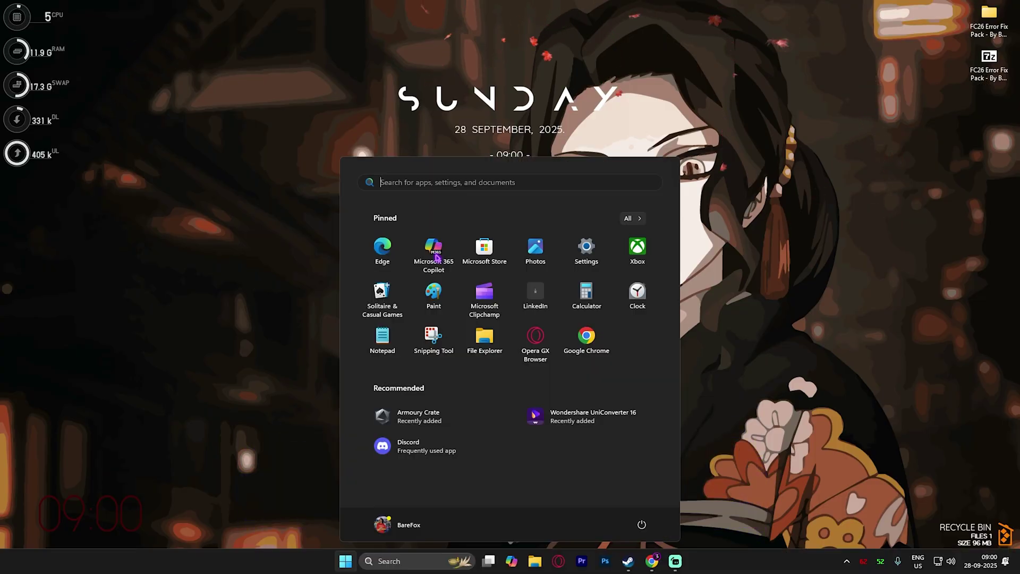
text(servi)
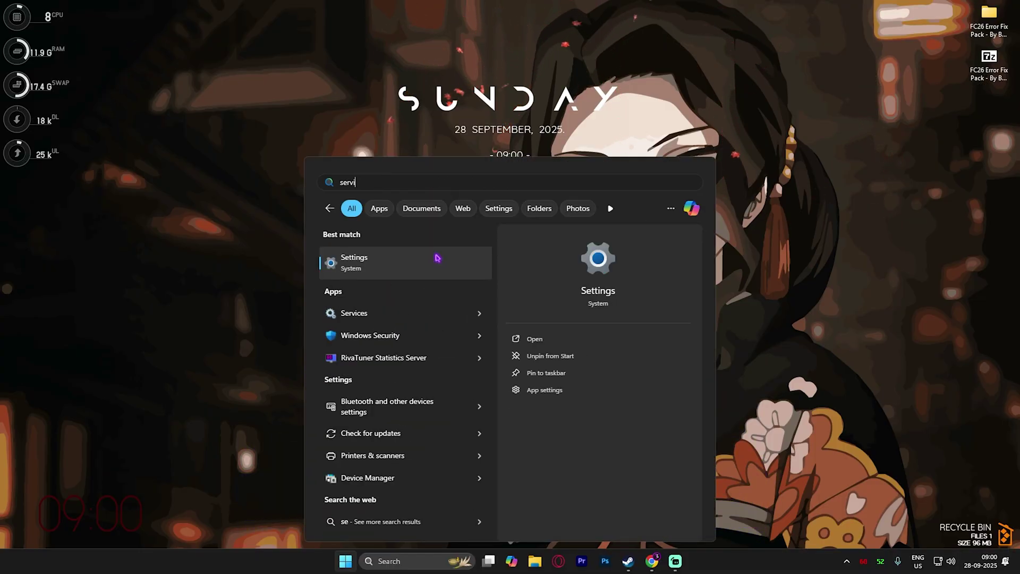
text(ces)
key(Return)
click(223, 103)
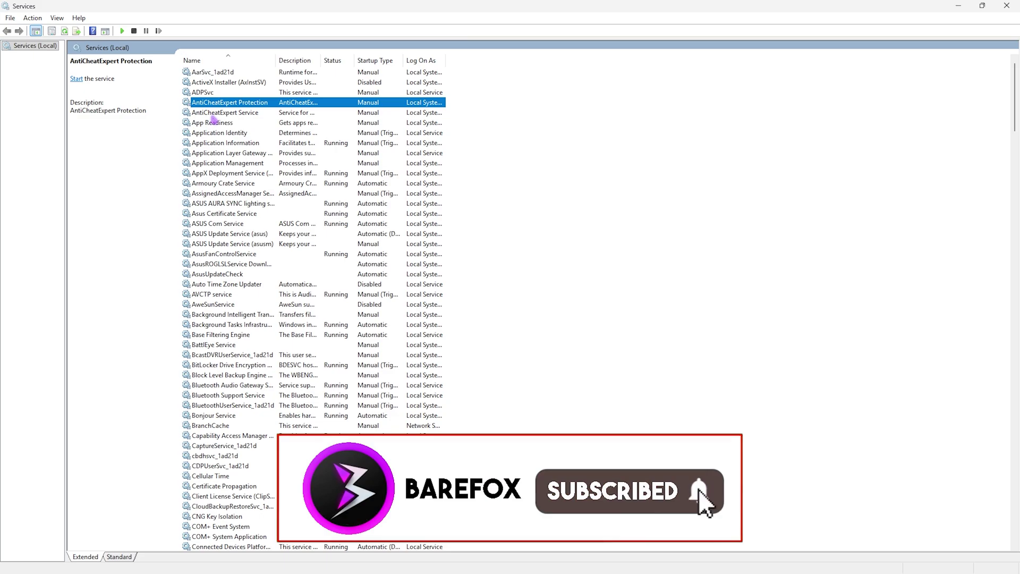
key(s)
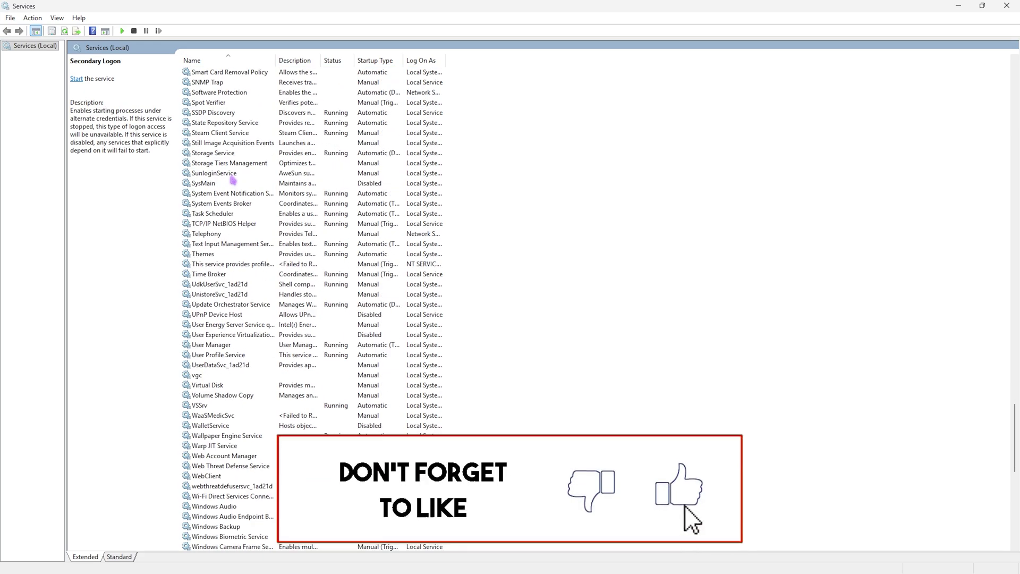
scroll(233, 181, up, 5)
click(209, 335)
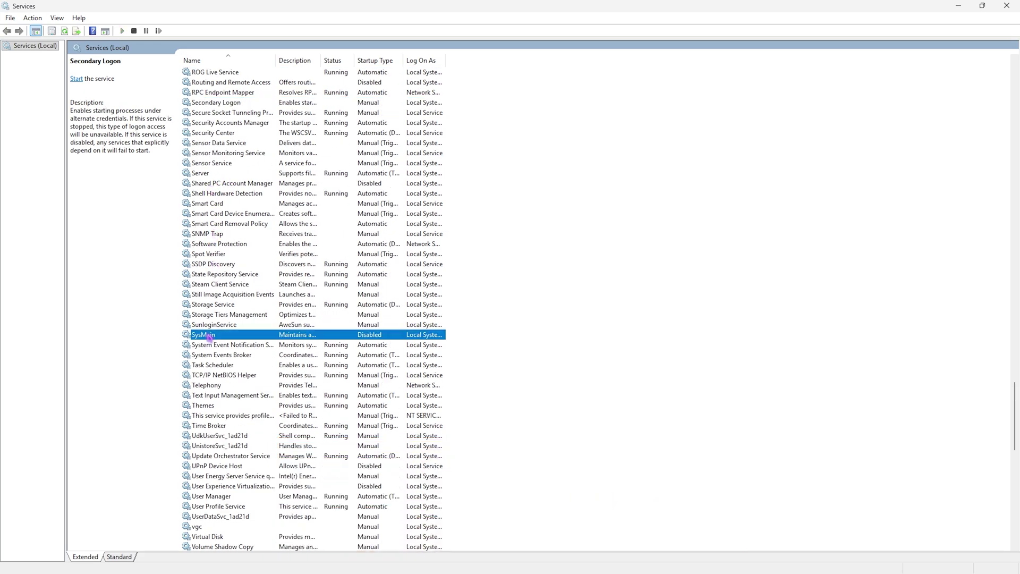
double_click(248, 337)
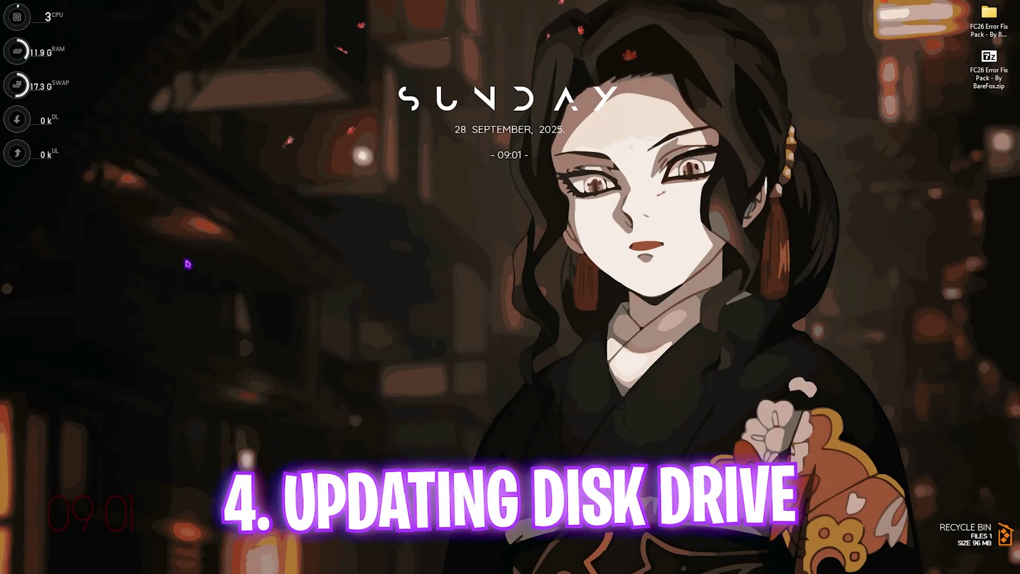
Step: Retrim the (C:) solid state drive in Defragment and Optimize Drives
key(super)
key(Escape)
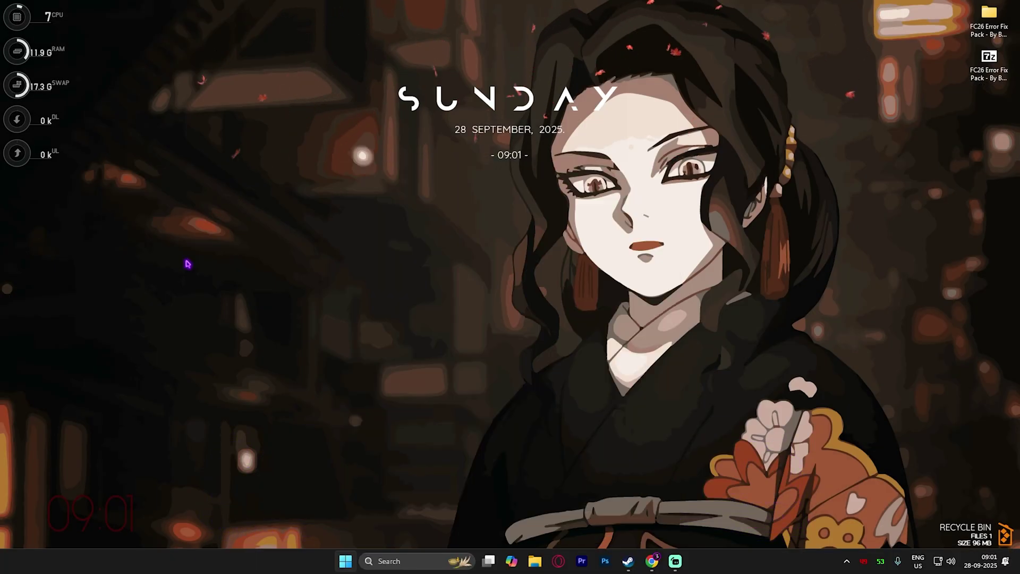
key(super)
text(disk)
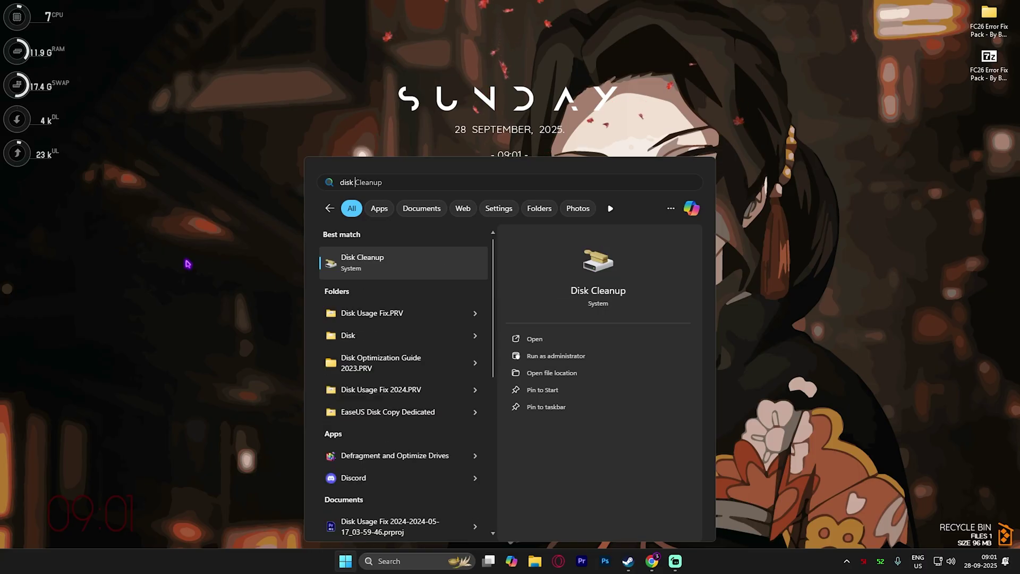
text( def)
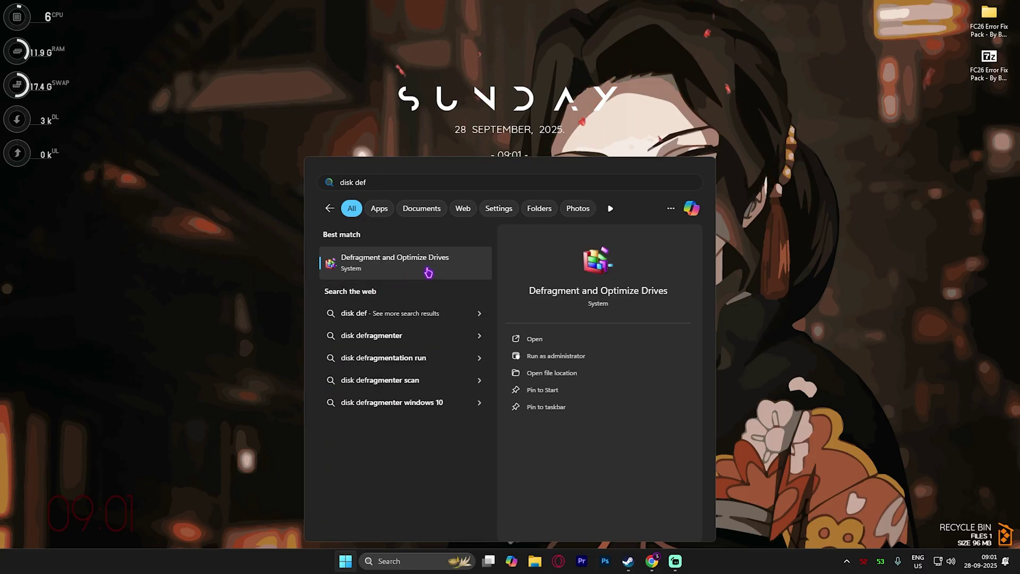
click(428, 273)
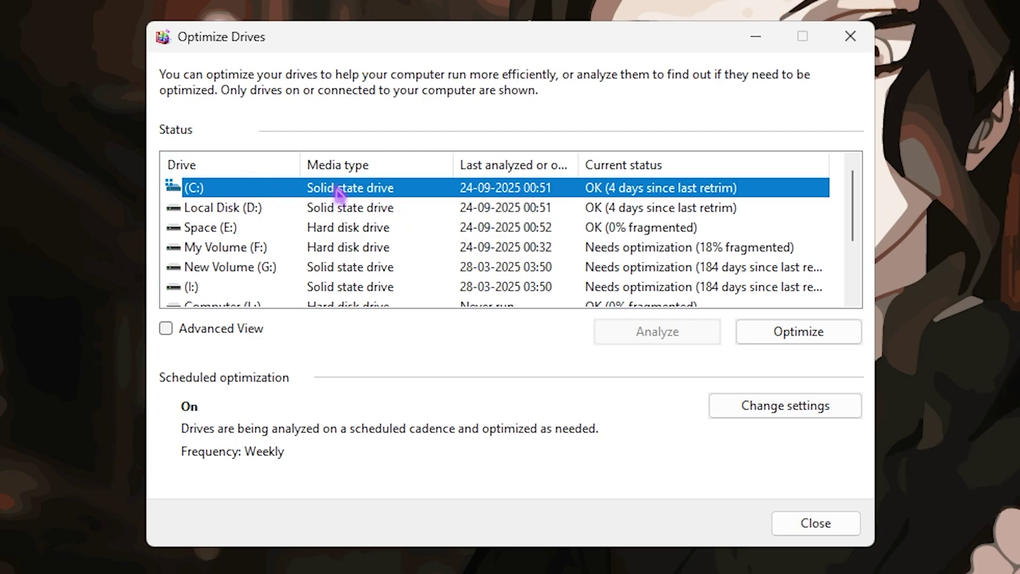
click(819, 336)
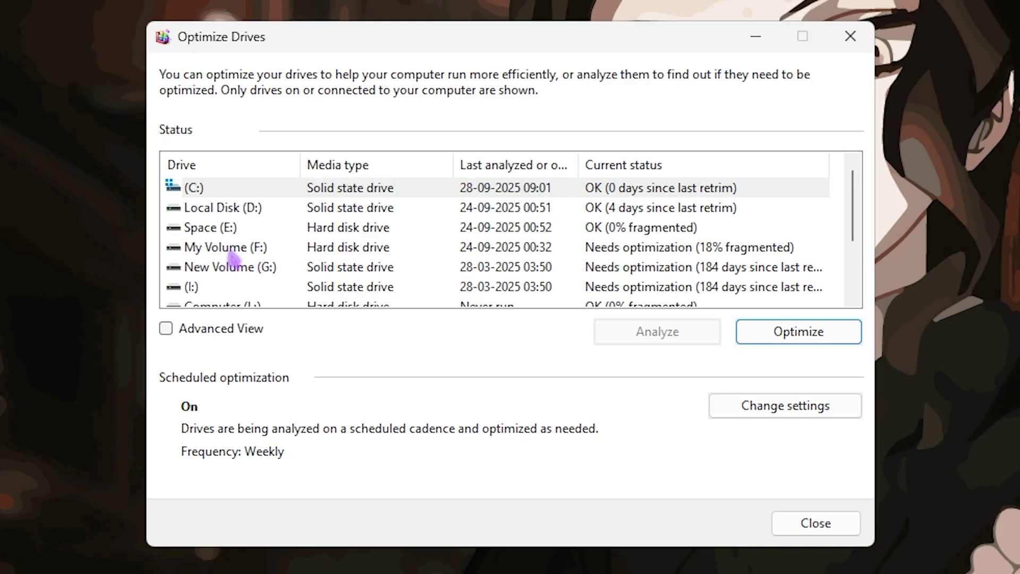
key(super)
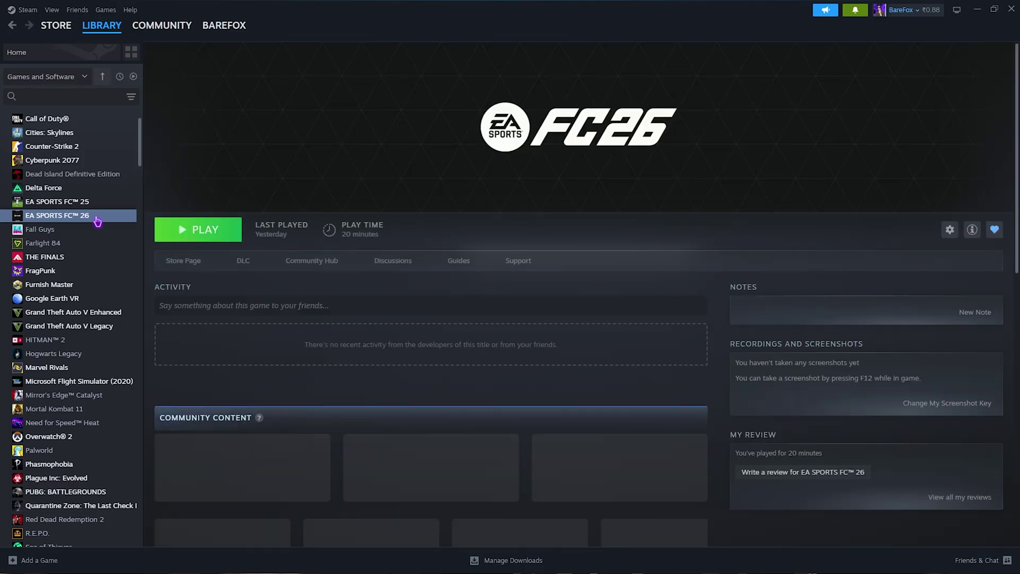
Step: Browse EA SPORTS FC 26's local files from Steam and check the install path's drive letter
right_click(95, 218)
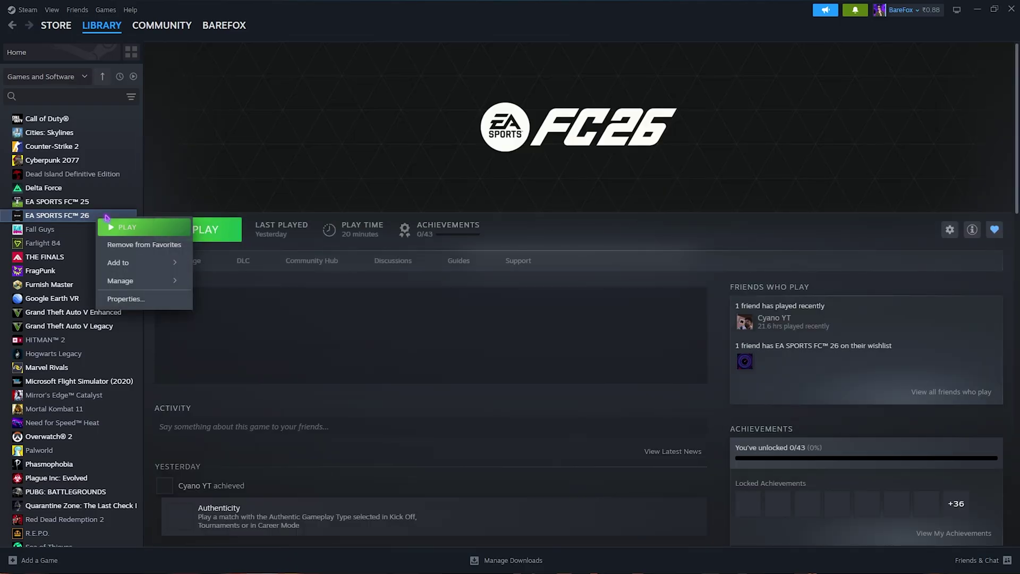
mouse_move(139, 281)
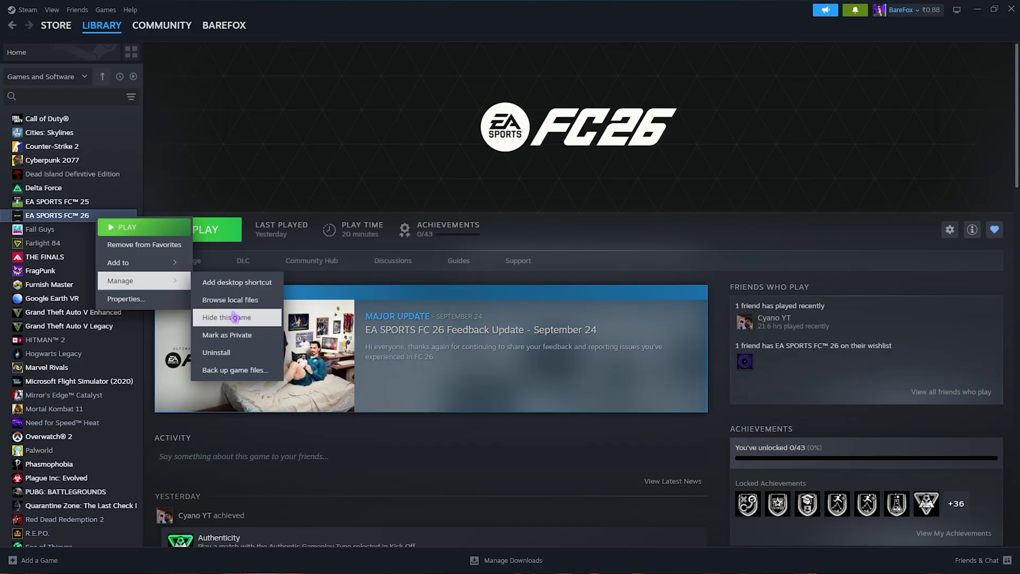
click(251, 304)
click(416, 35)
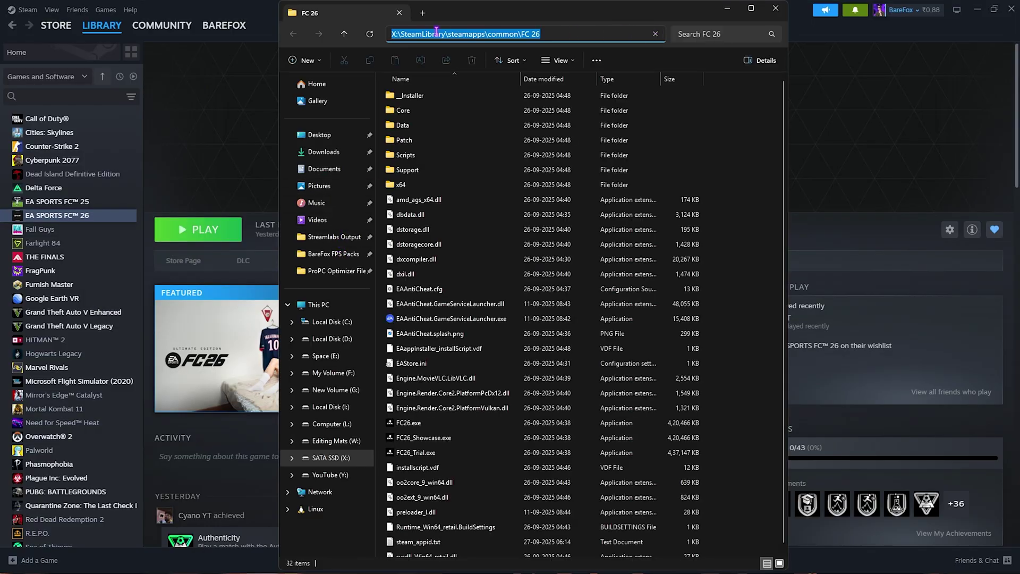
mouse_move(391, 34)
mouse_down()
mouse_move(548, 38)
mouse_move(395, 34)
mouse_up()
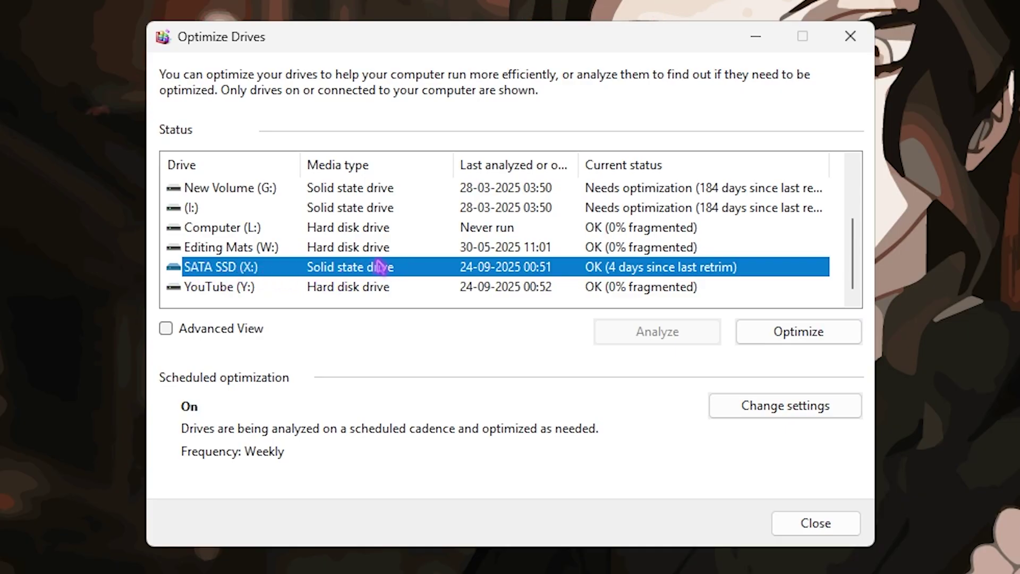
Step: Retrim SATA SSD (X:), then analyze Computer (L:) and start defragmenting it
click(794, 334)
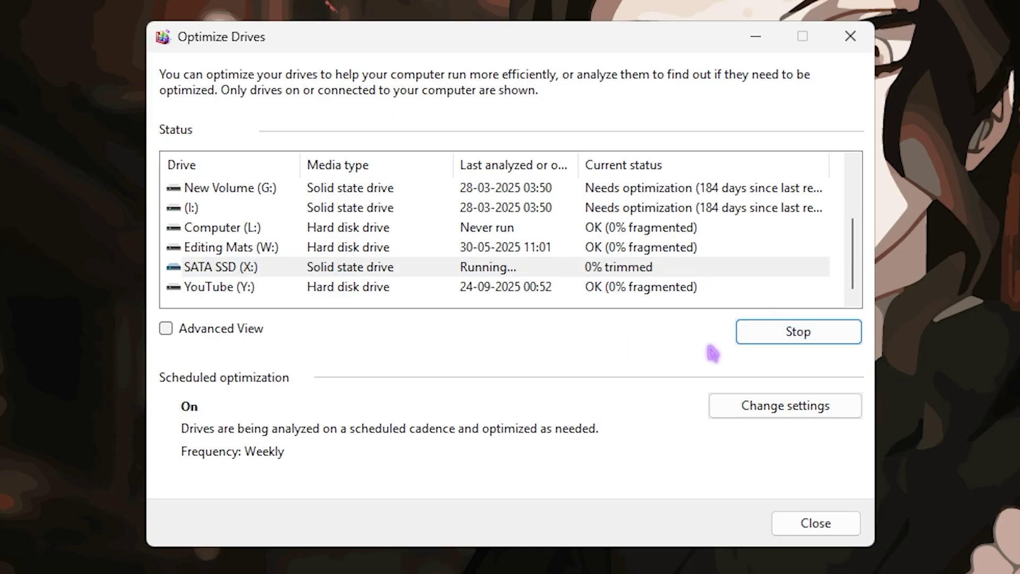
click(405, 230)
click(595, 333)
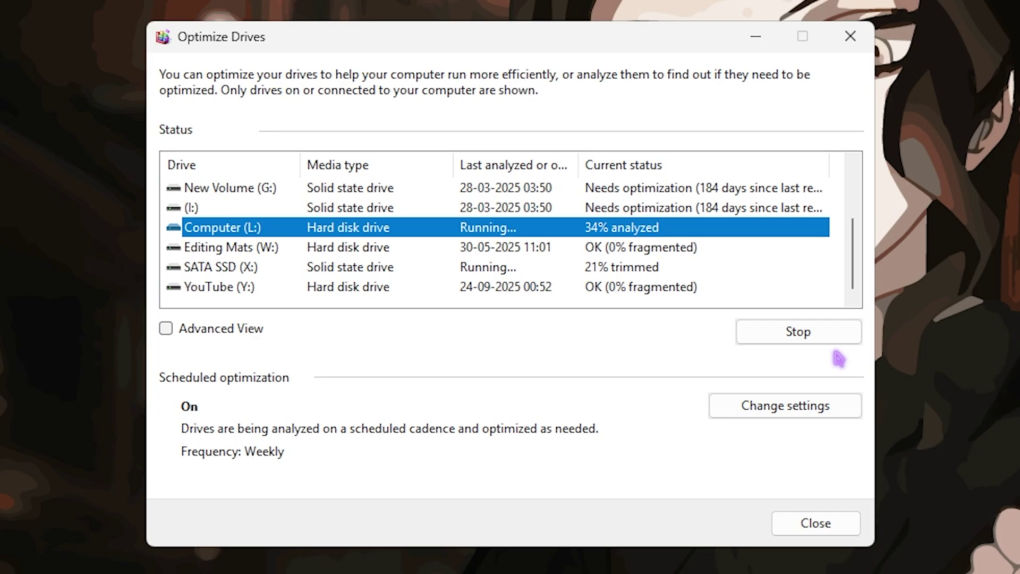
click(818, 343)
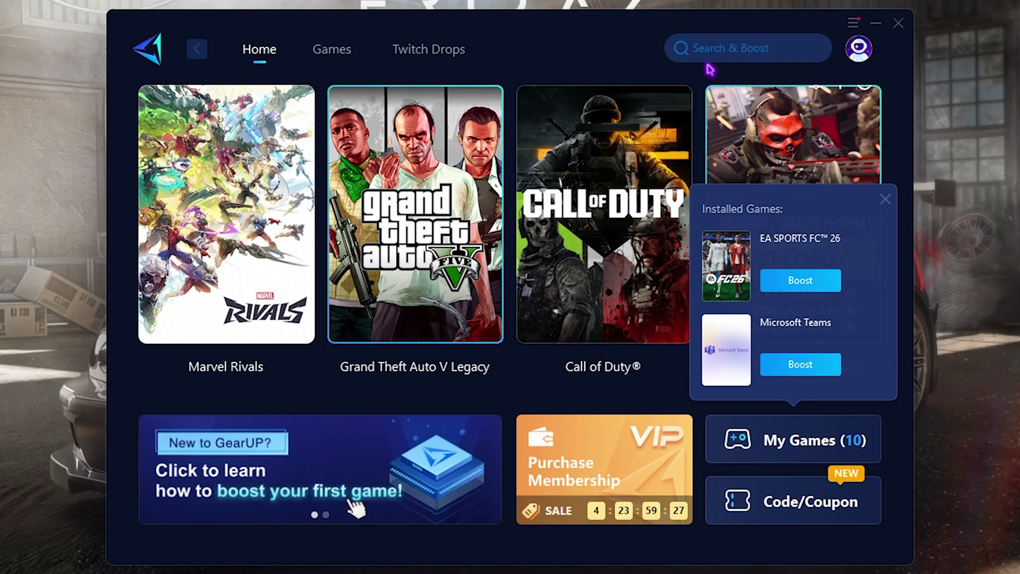
Step: Dismiss the installed-games list and search GearUP Booster for 'FC26'
click(886, 200)
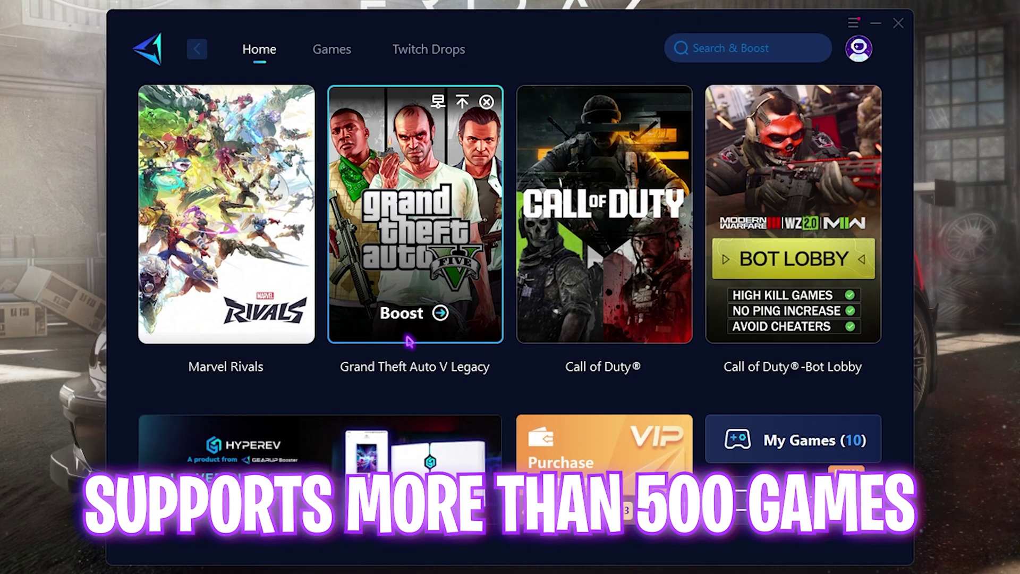
click(735, 47)
text(FC)
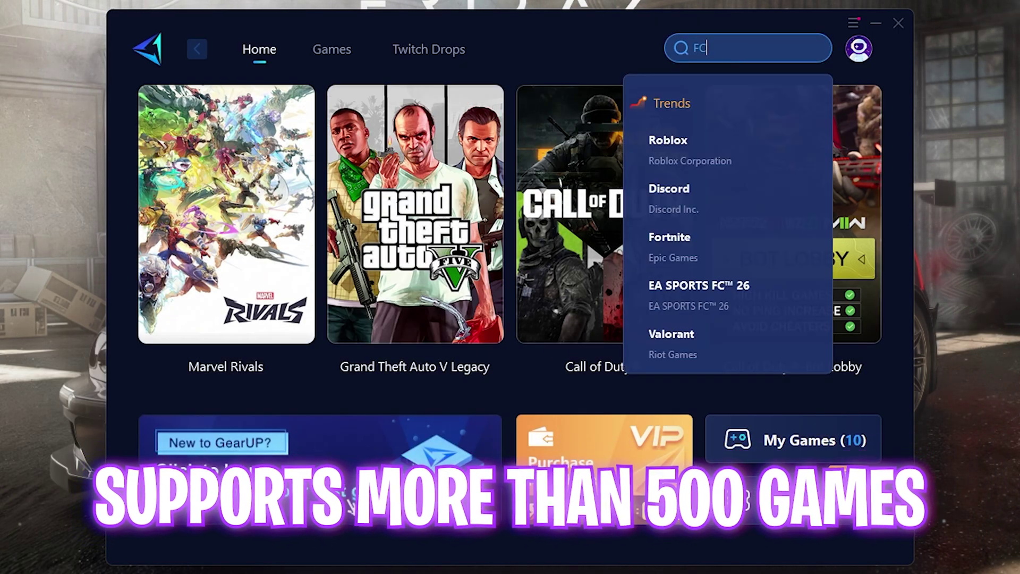
text(26)
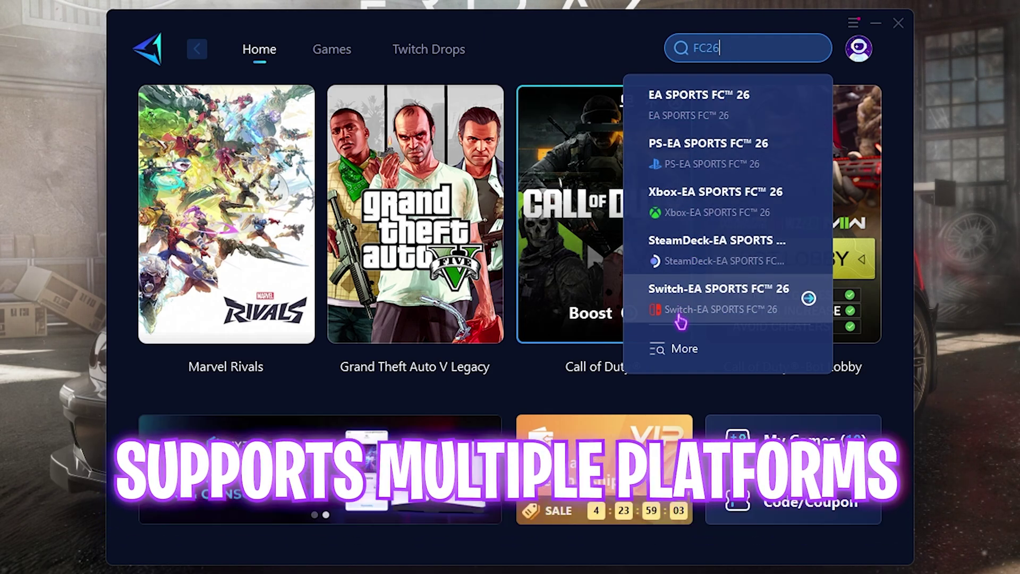
Step: Boost EA SPORTS FC™ 26 on the Auto (In Middle East) server
click(724, 118)
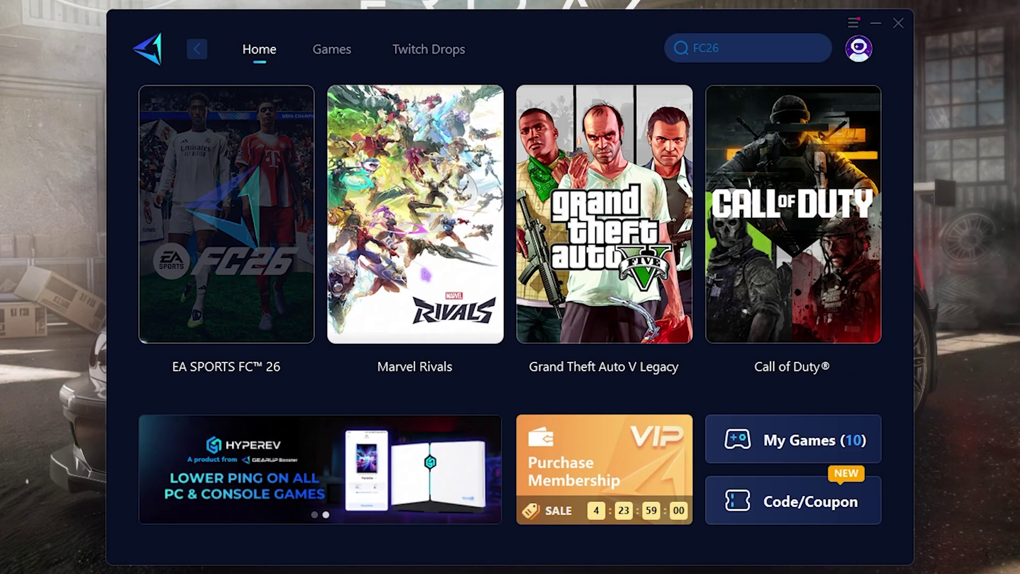
click(219, 251)
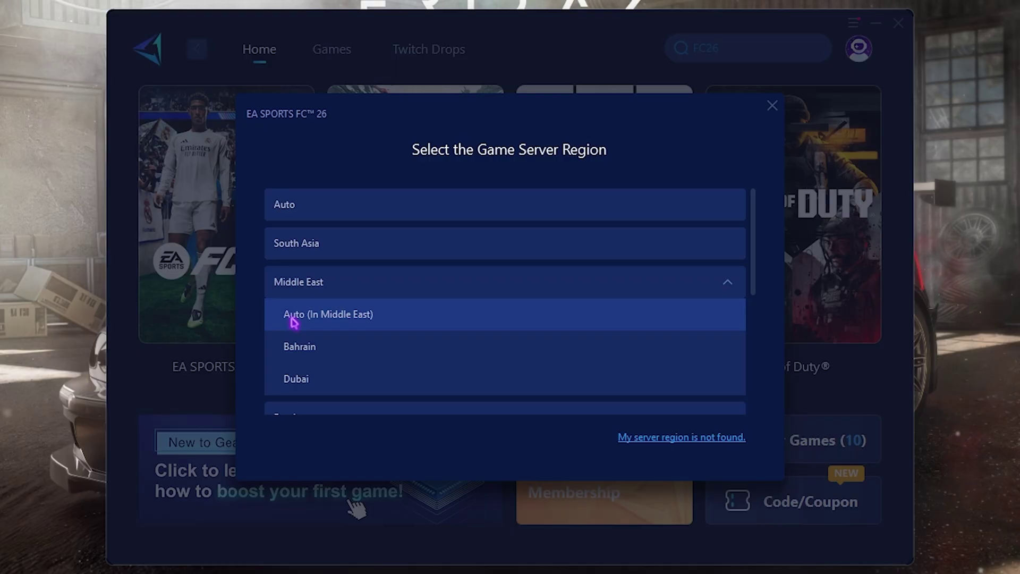
click(322, 315)
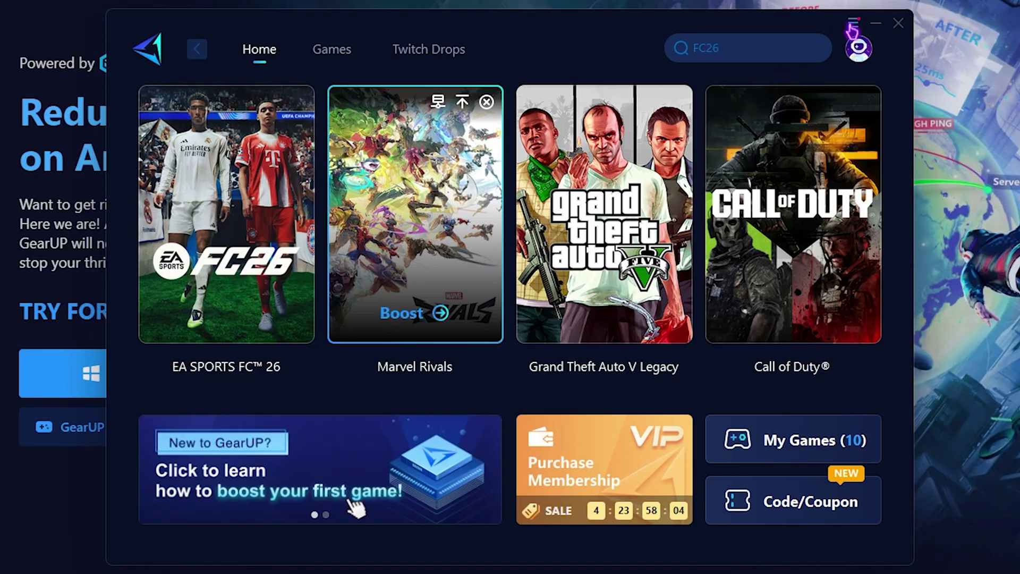
Step: Open GearUP Booster's Optimization Settings from the top-right menu's Settings
click(852, 25)
click(898, 161)
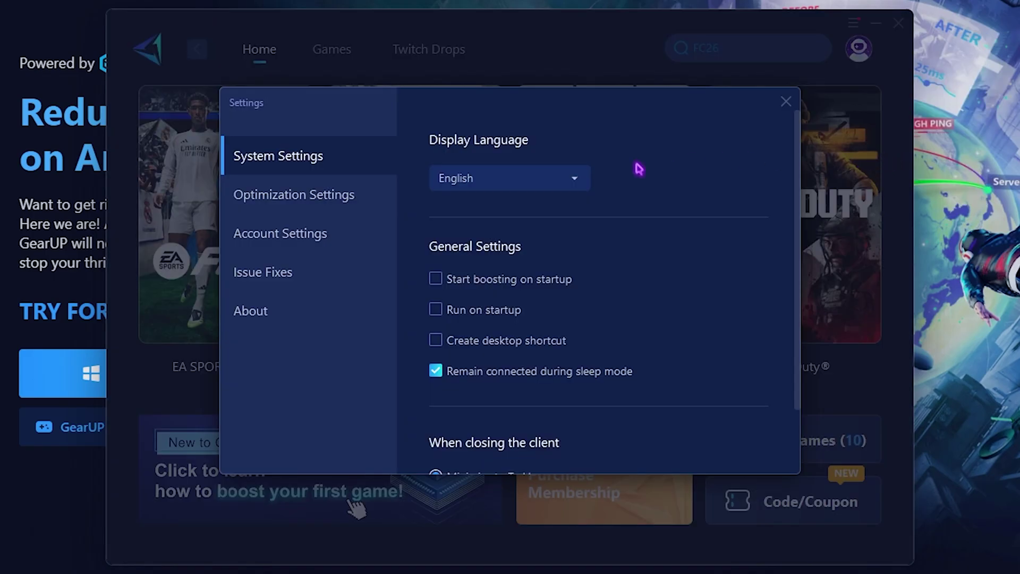
click(276, 203)
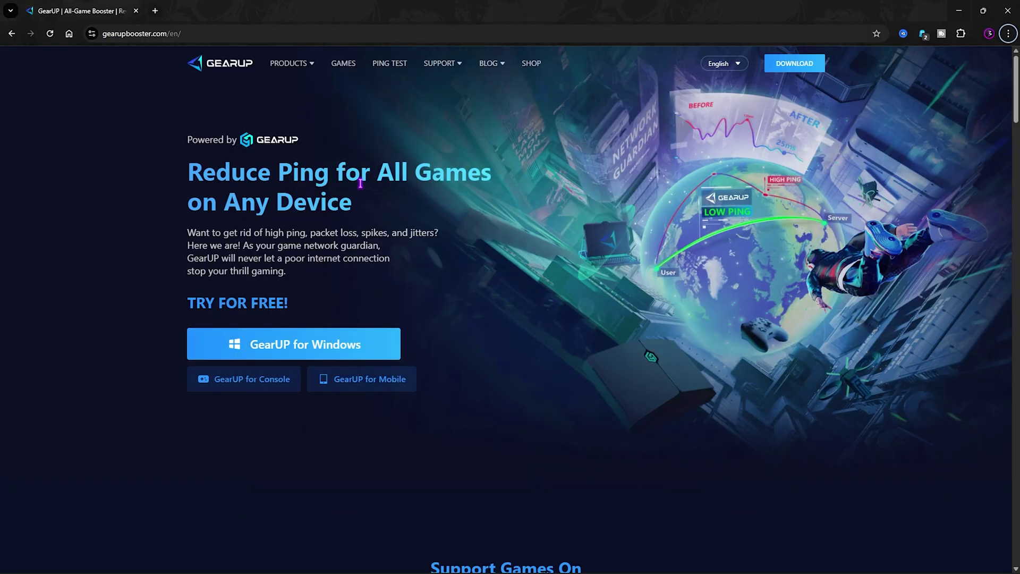
scroll(359, 183, down, 8)
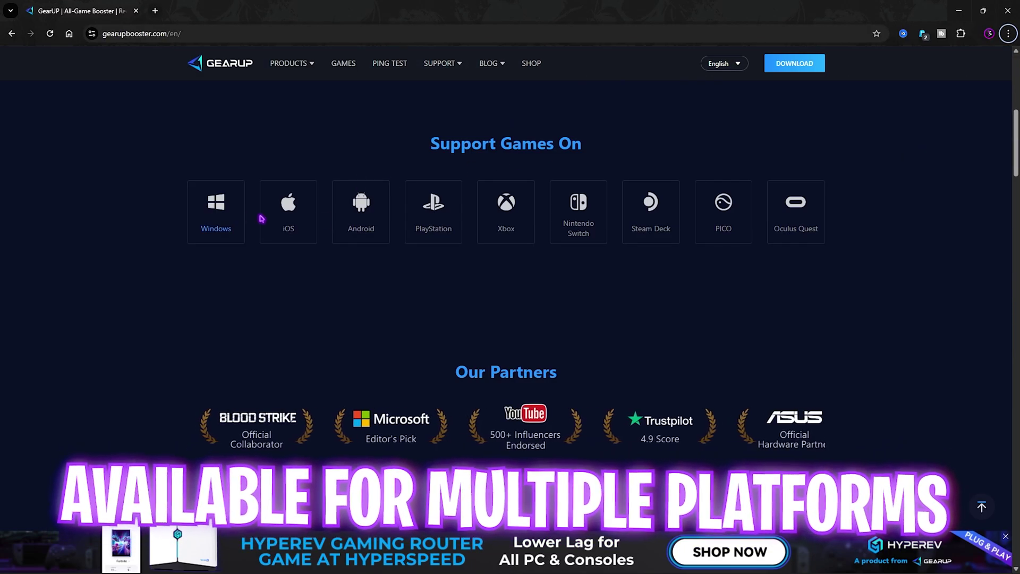
scroll(529, 267, down, 2)
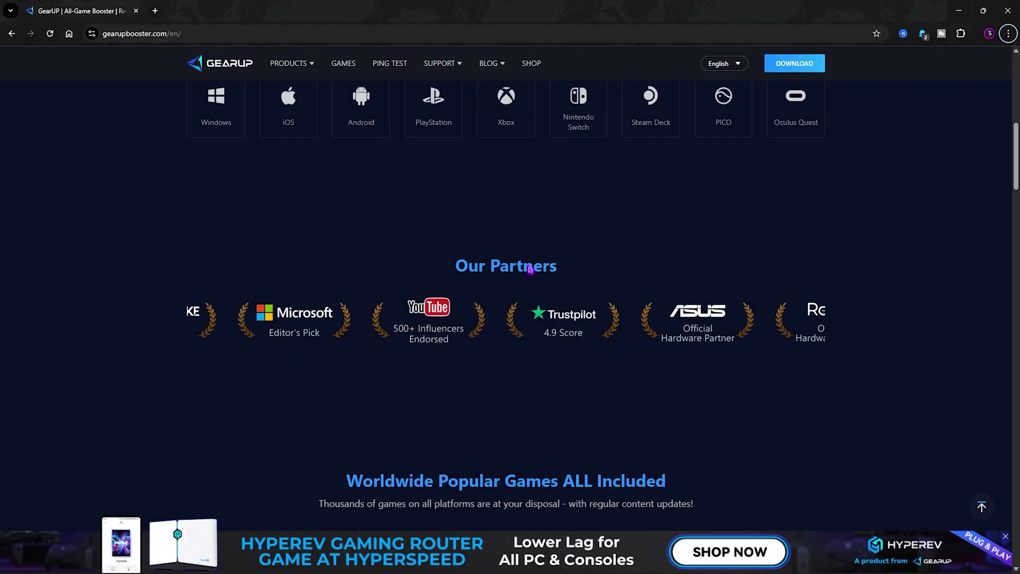
scroll(475, 254, down, 12)
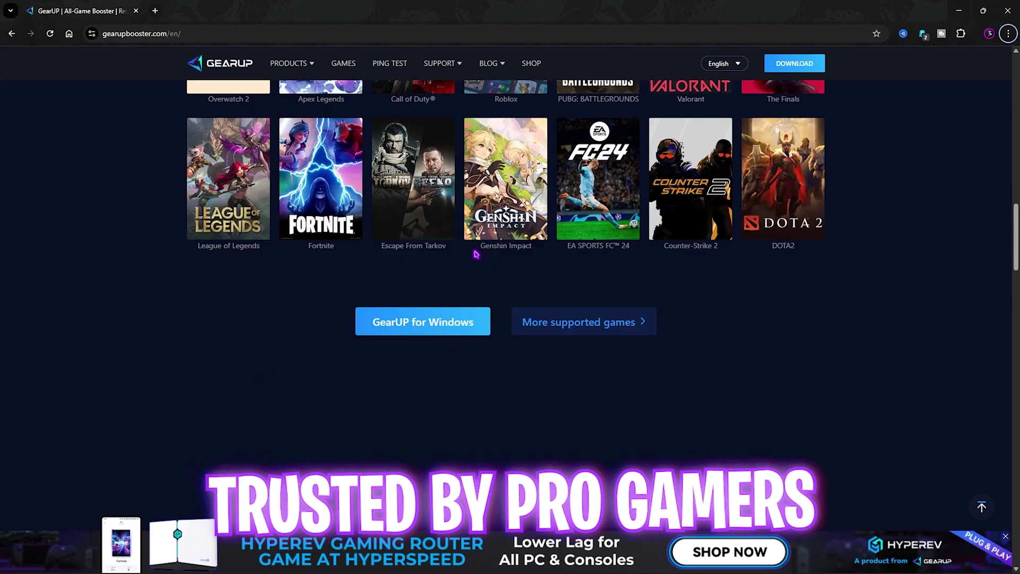
scroll(475, 254, down, 5)
scroll(524, 287, up, 19)
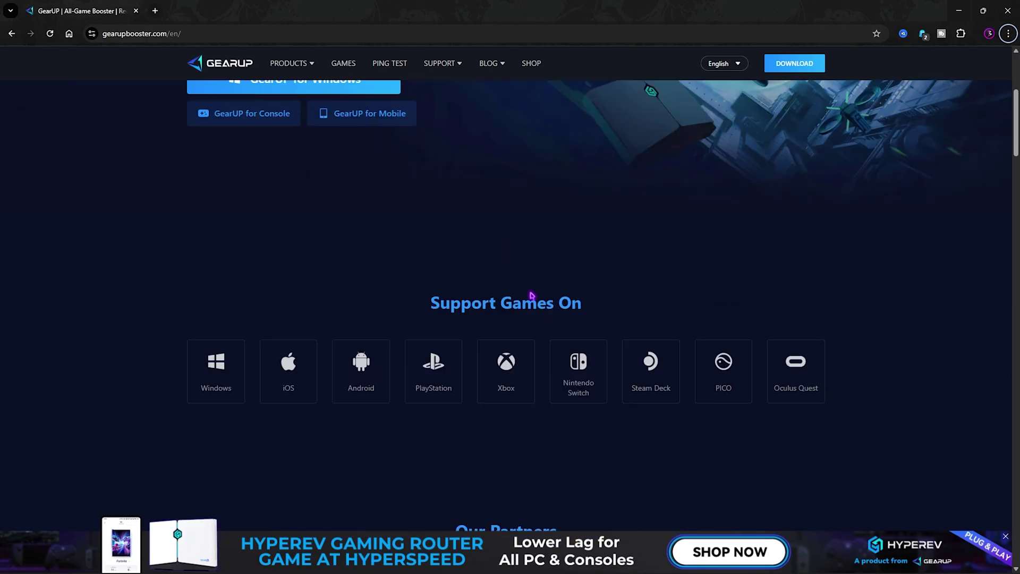
scroll(532, 295, up, 5)
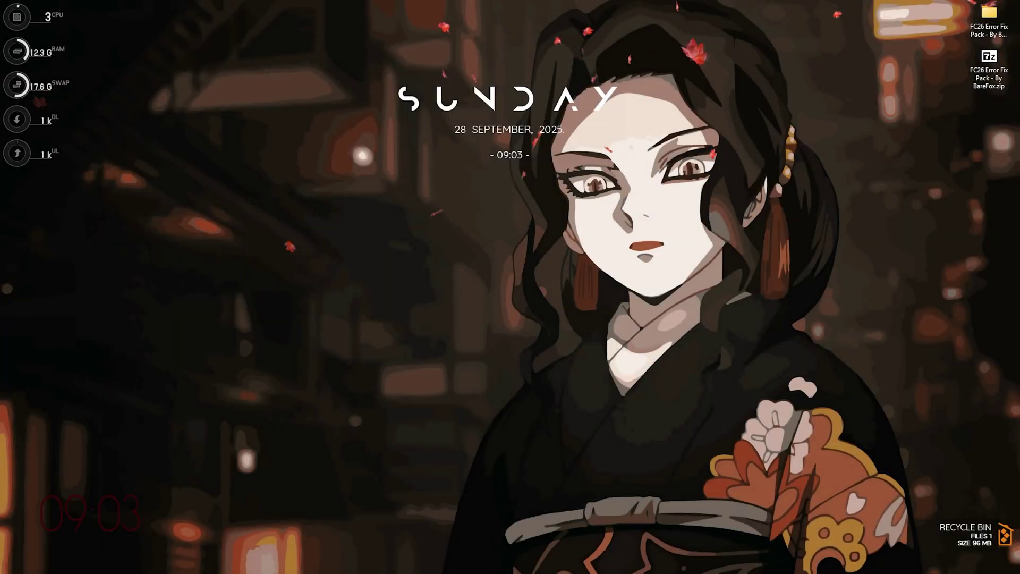
Step: Create a restore point named 'HC2' for Local Disk (C:) via 'create a restore point'
key(super)
text(create a restore point)
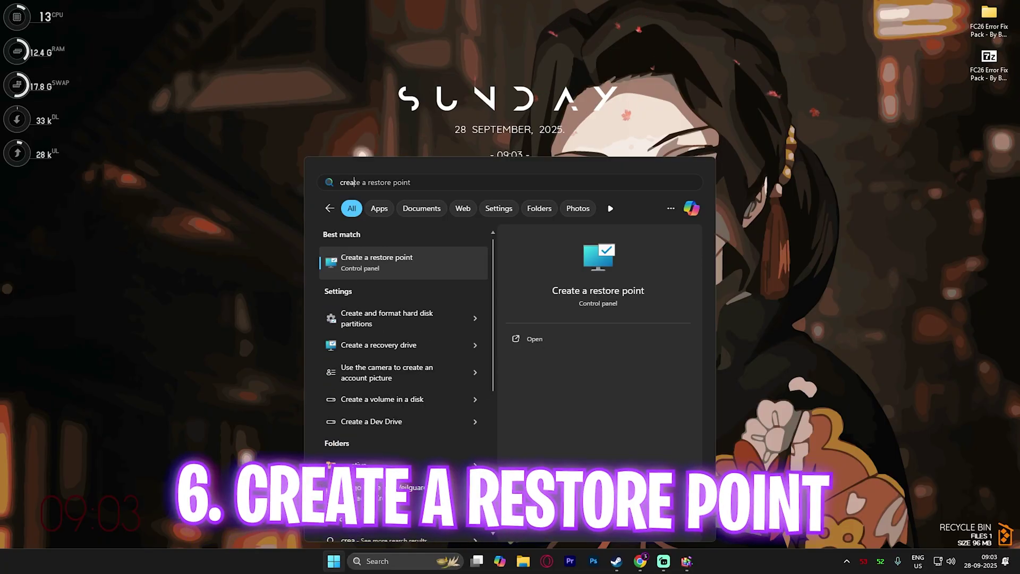
key(Return)
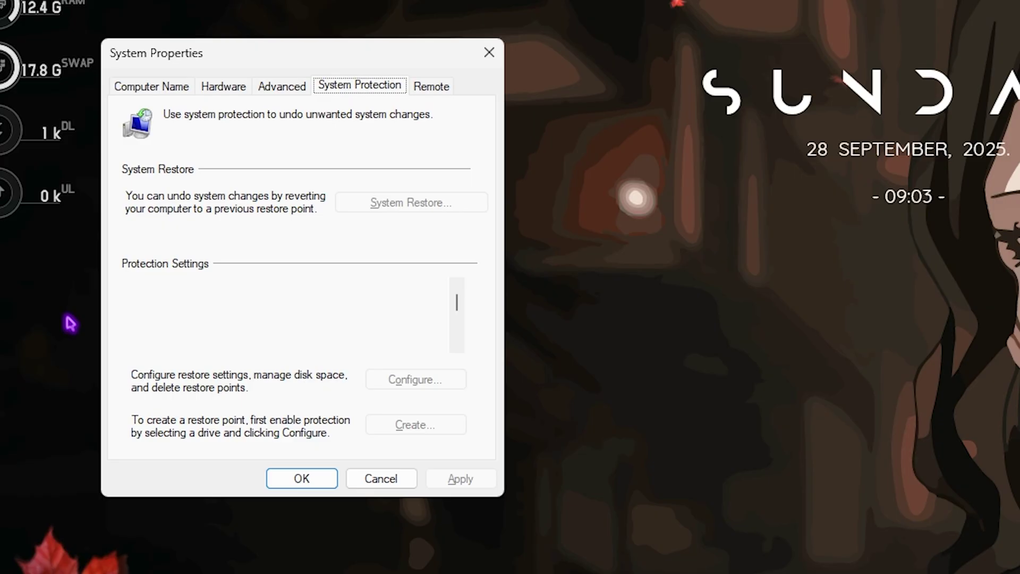
click(239, 314)
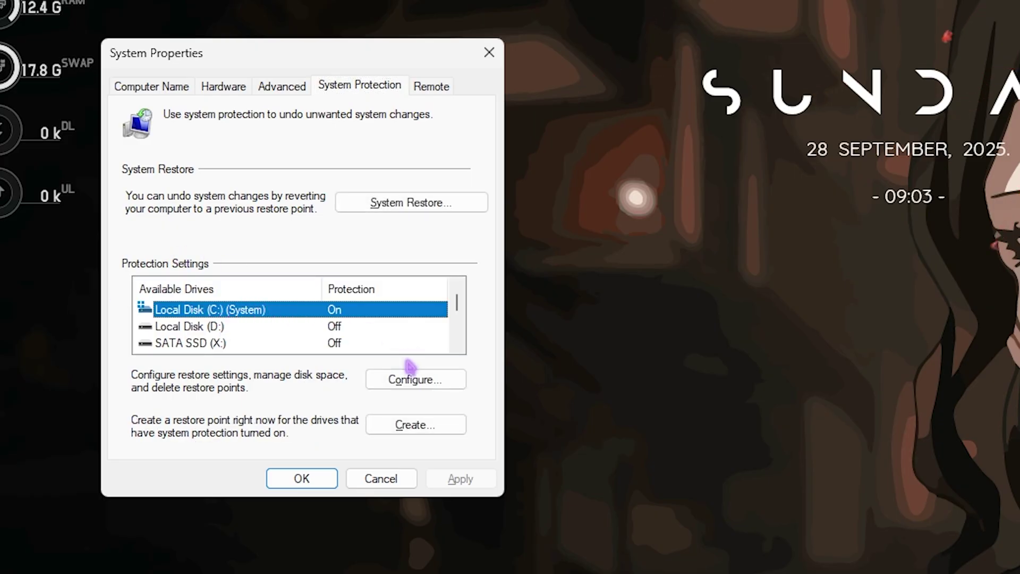
click(409, 425)
text(HC2)
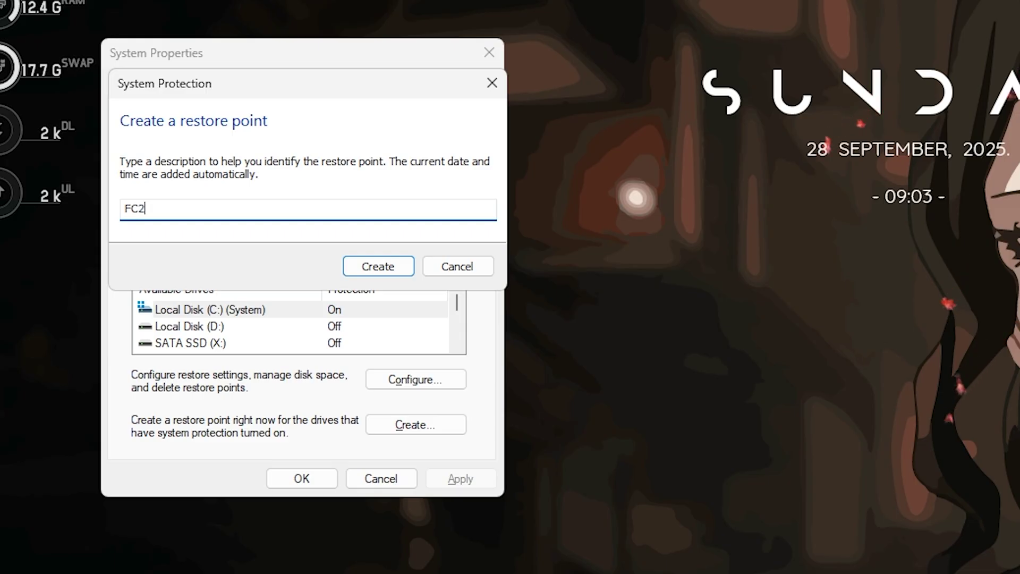
key(Return)
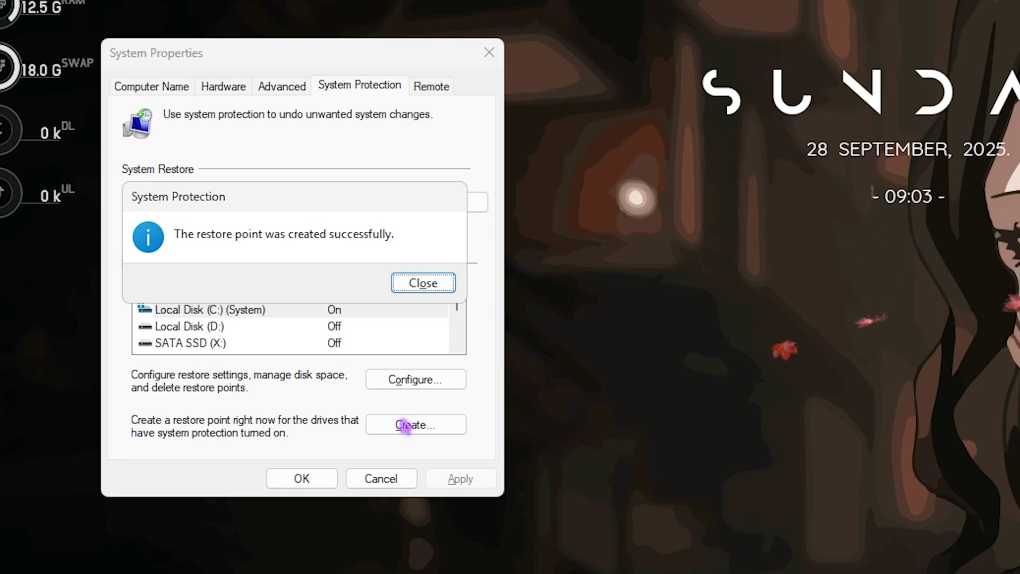
Step: Dismiss the success message and open the FC26 Error Fix Pack folder maximized, reviewing its five folders
click(423, 283)
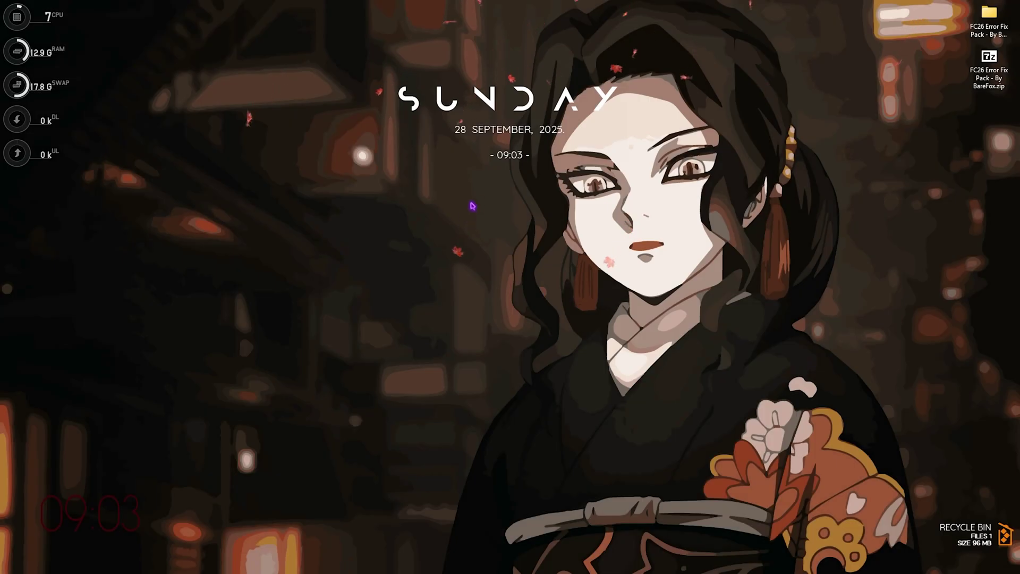
click(993, 16)
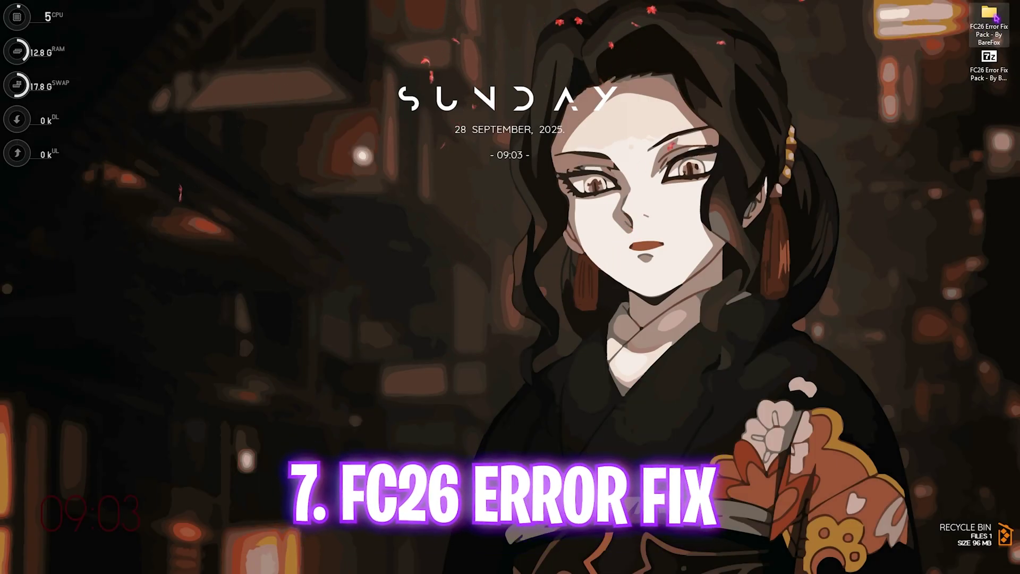
double_click(994, 16)
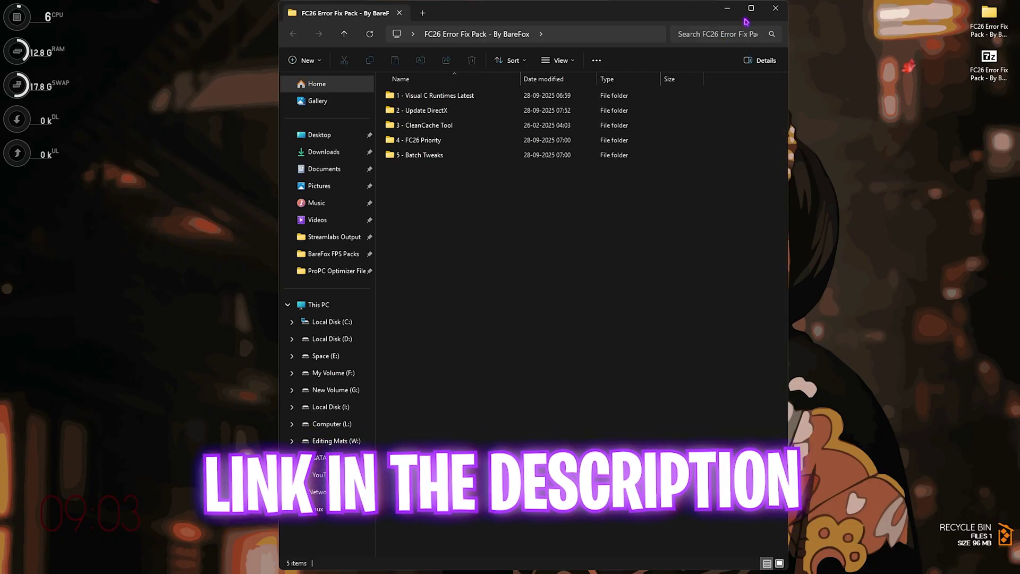
key(super+Up)
drag(150, 166, 132, 194)
click(132, 195)
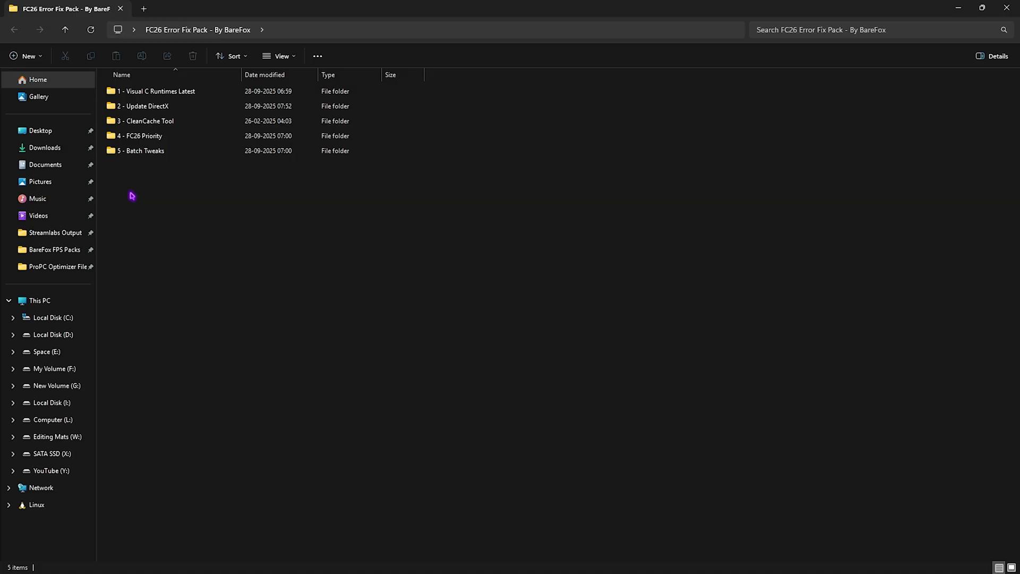
Step: Open '1 - Visual C Runtimes Latest' and select install_all.bat and the 12 vcredist installers
double_click(142, 92)
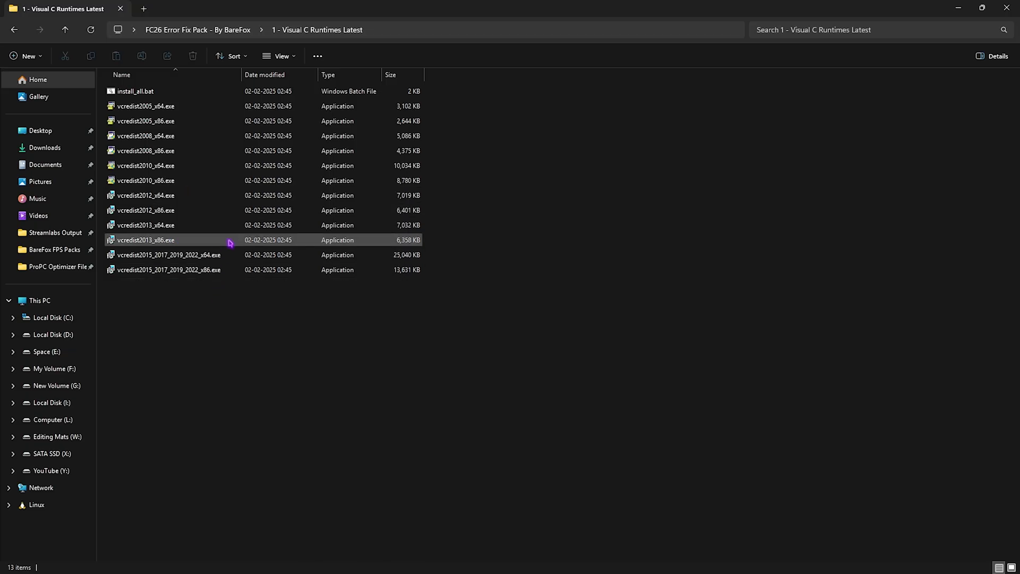
click(139, 95)
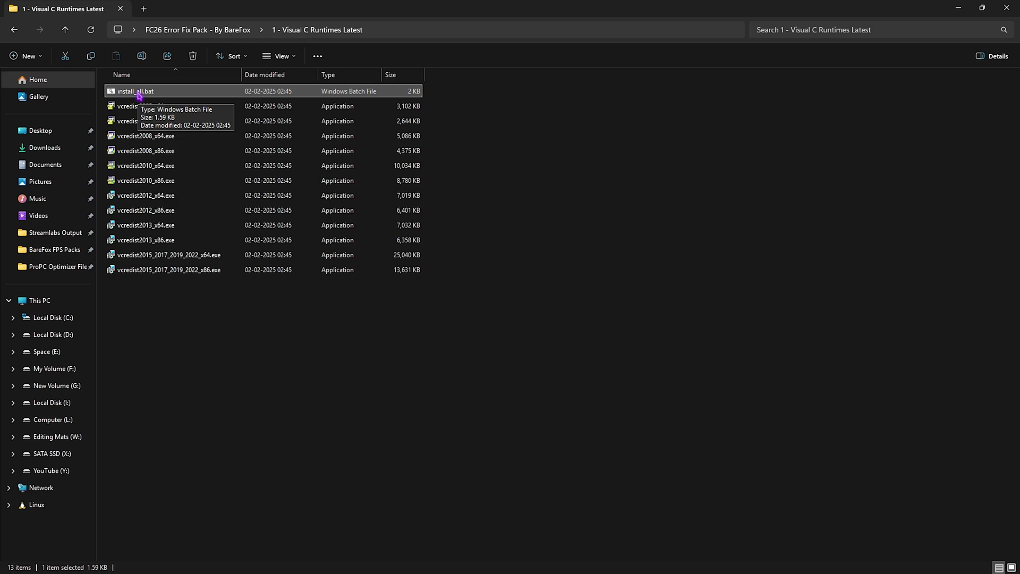
drag(177, 344, 187, 114)
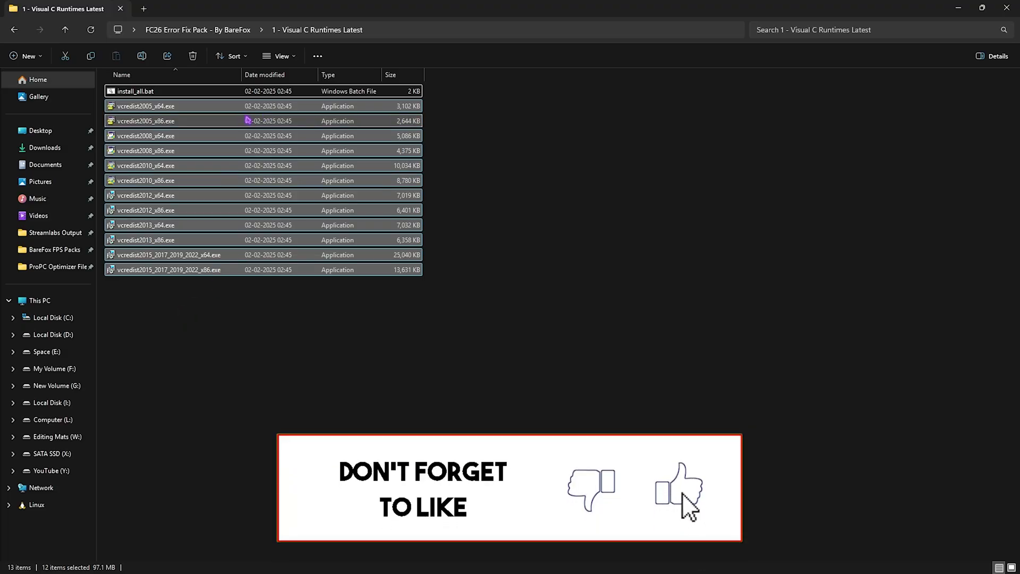
Step: Look inside the '2 - Update DirectX' folder and return to the pack root
click(196, 30)
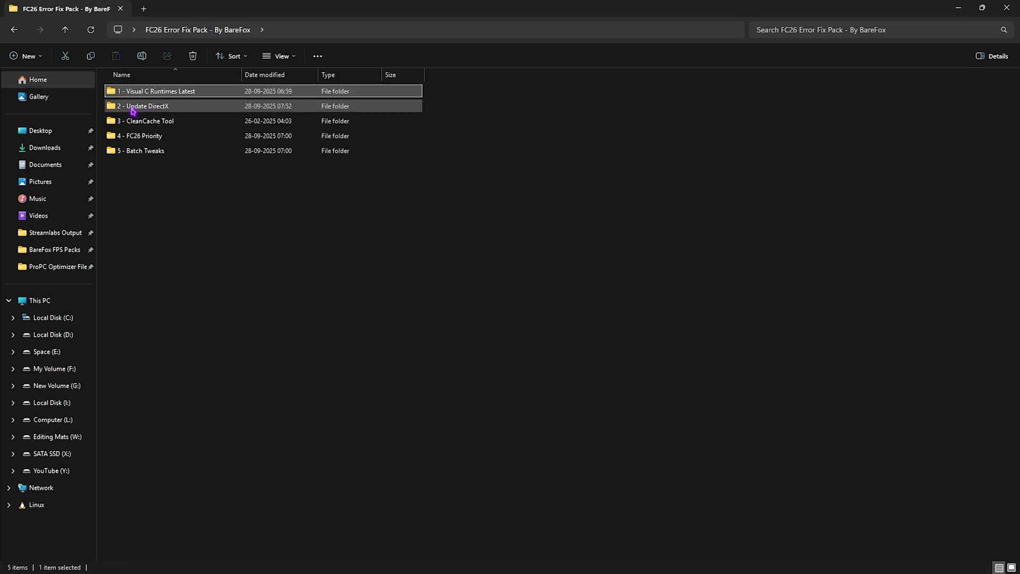
double_click(157, 106)
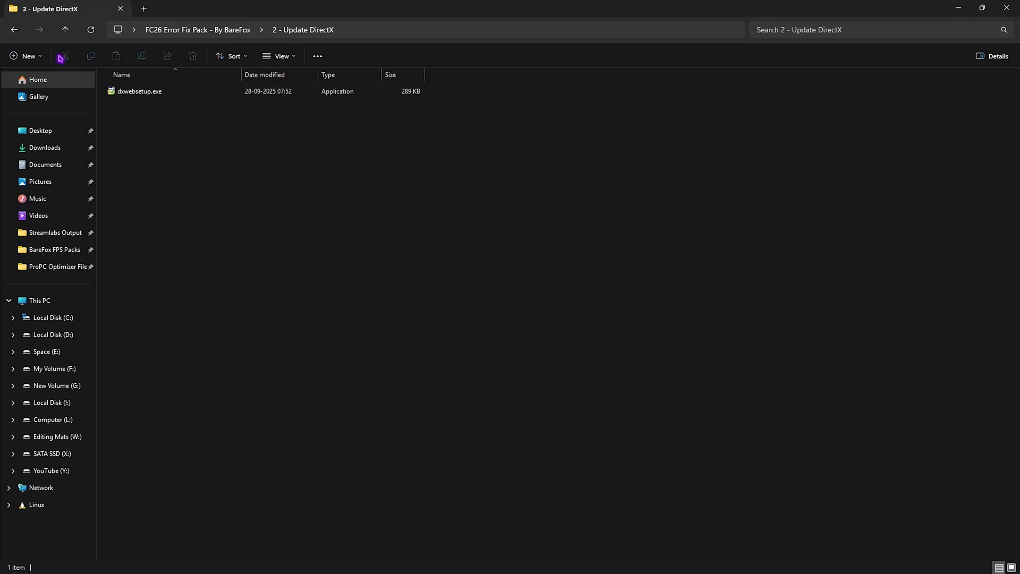
key(alt+Left)
Step: Run Clean Temporary Files.bat from '3 - CleanCache Tool' as administrator and close it when finished
double_click(142, 121)
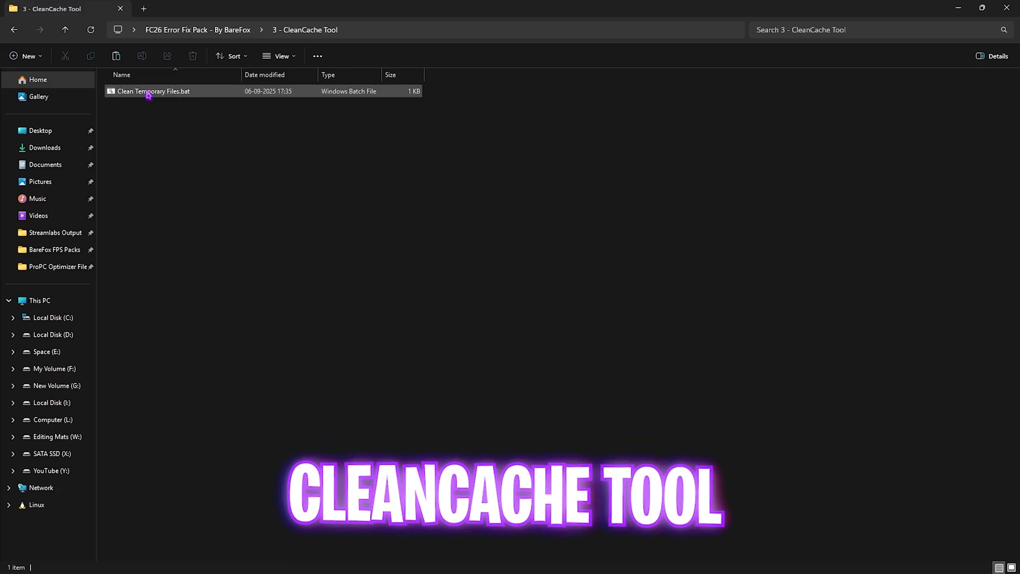
click(143, 95)
right_click(144, 96)
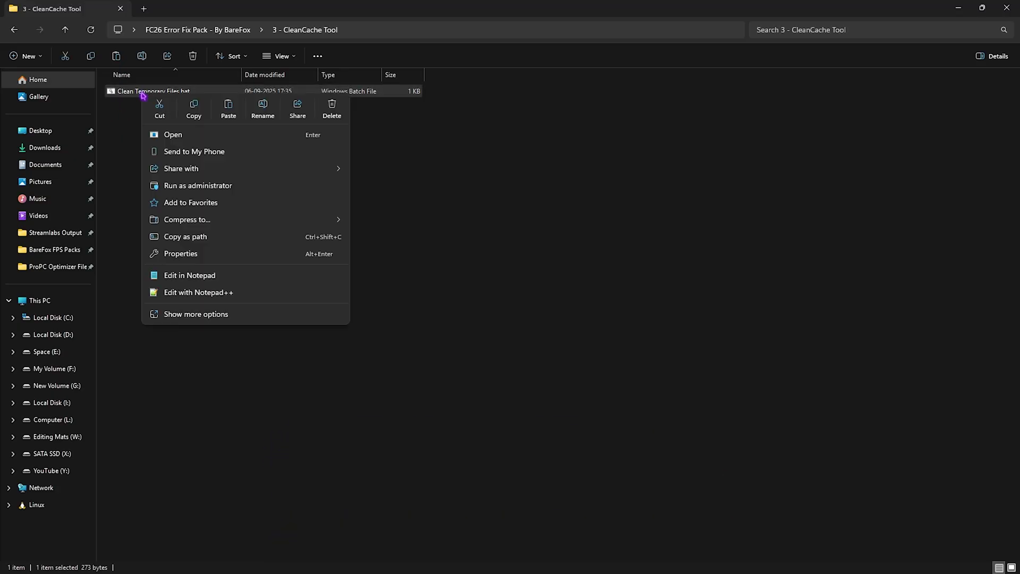
click(201, 182)
key(Return)
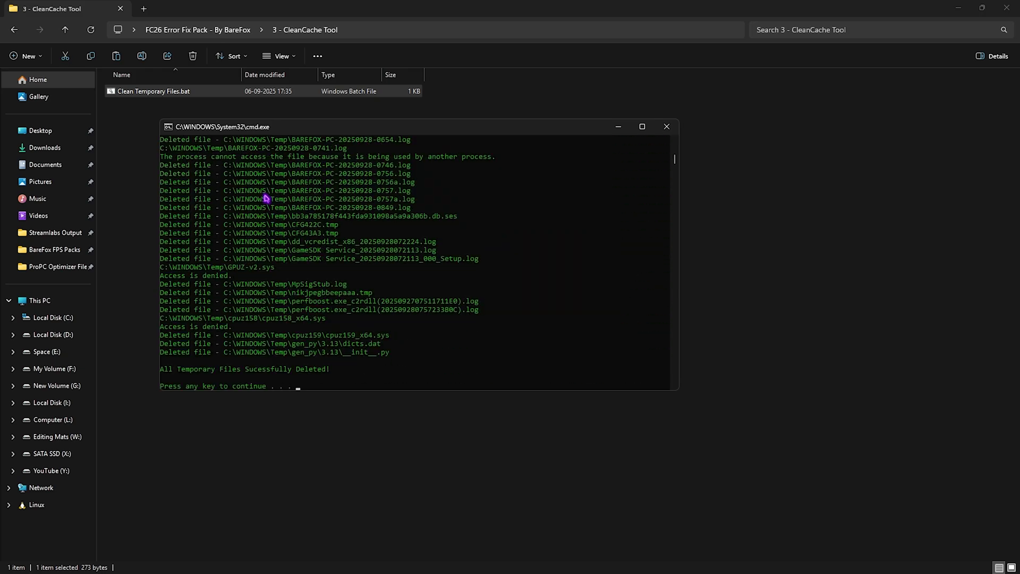
click(666, 127)
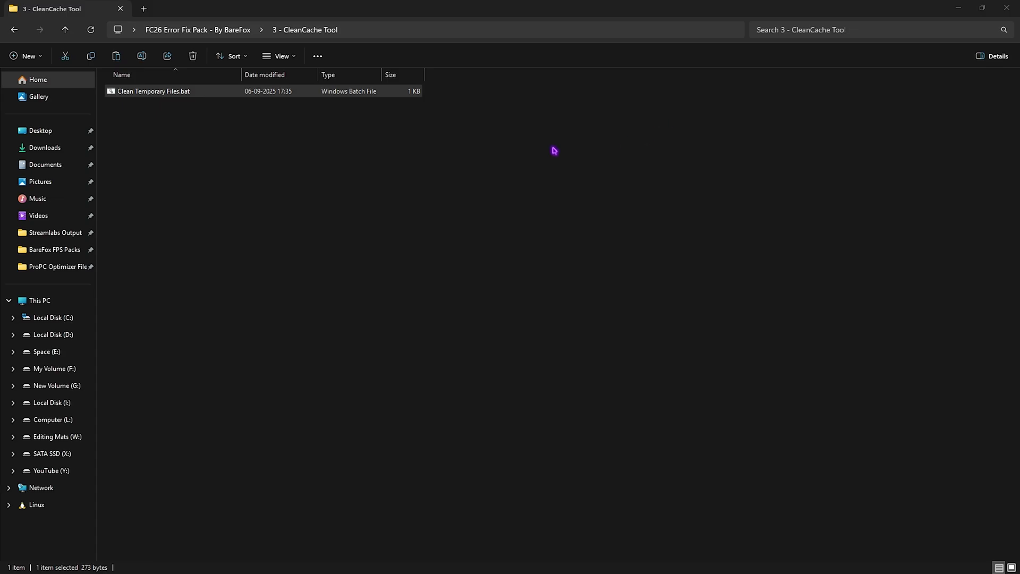
key(alt+Up)
Step: Review the three registry files in '4 - FC26 Priority' and return to the pack root
double_click(157, 137)
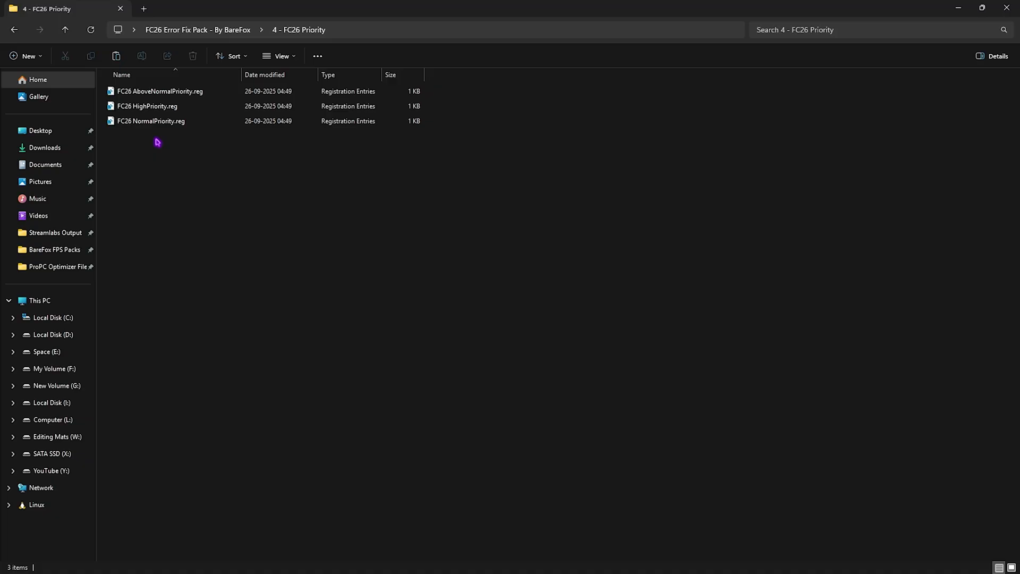
drag(162, 148, 168, 88)
click(175, 188)
click(15, 30)
Step: In '5 - Batch Tweaks', read the Disable Memory Compression script's PowerShell command in Notepad
double_click(142, 152)
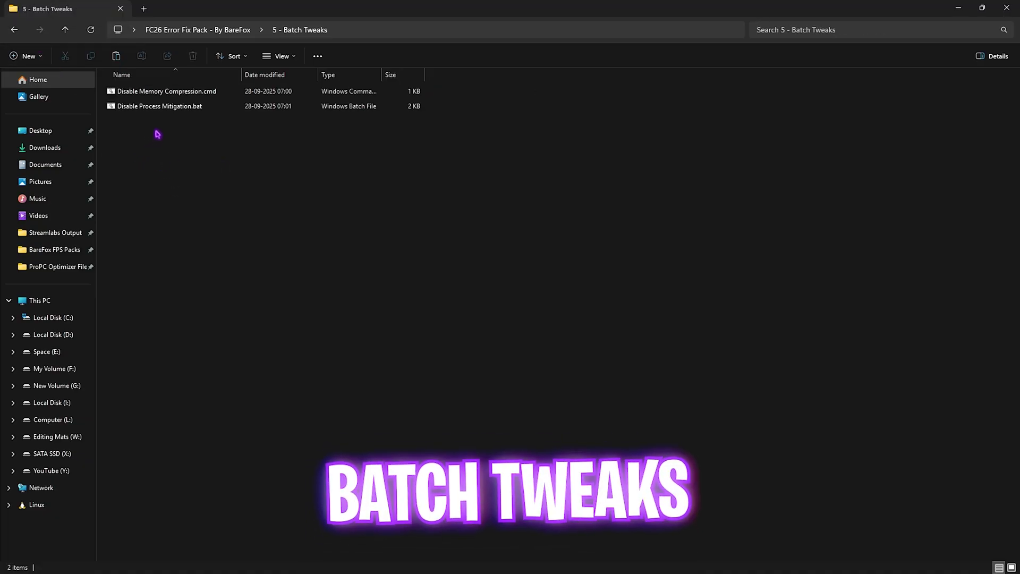
click(166, 94)
right_click(169, 94)
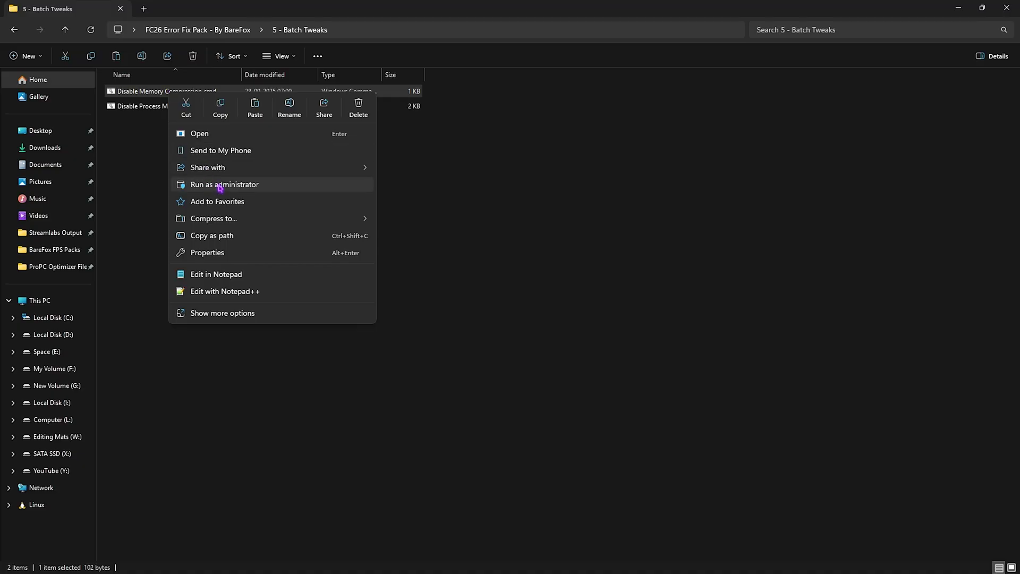
click(219, 273)
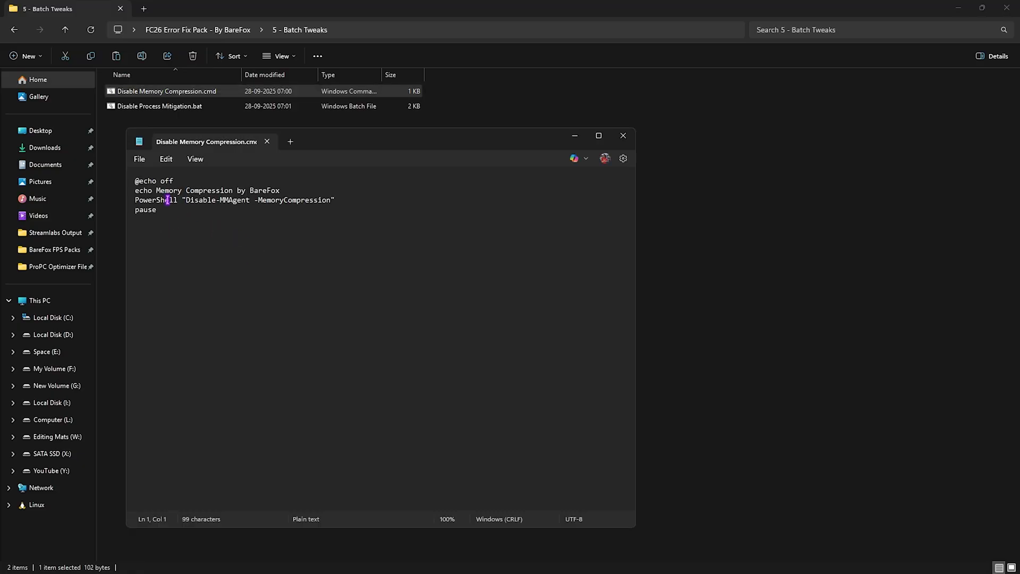
drag(137, 202, 209, 202)
click(209, 202)
double_click(197, 202)
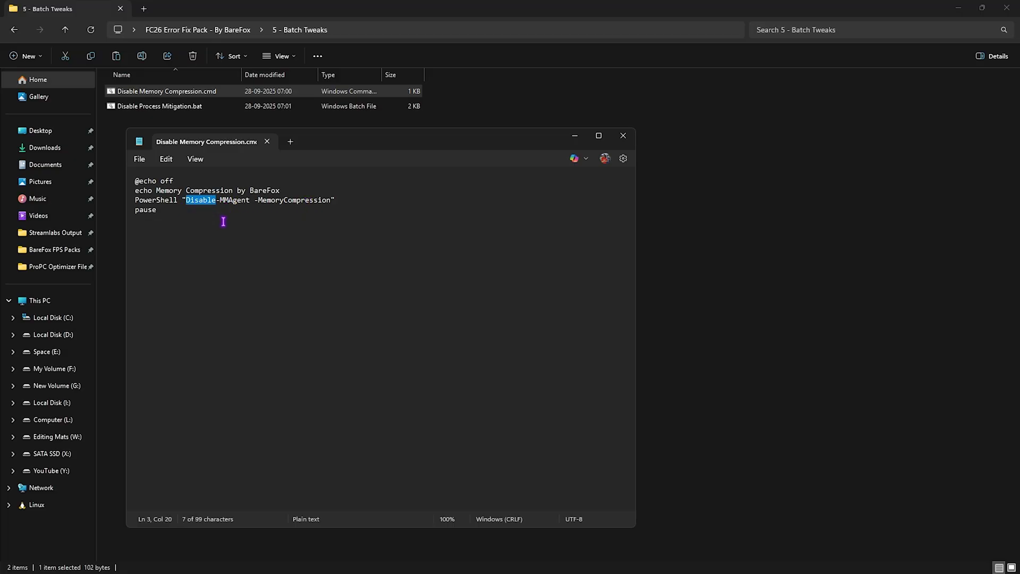
click(267, 142)
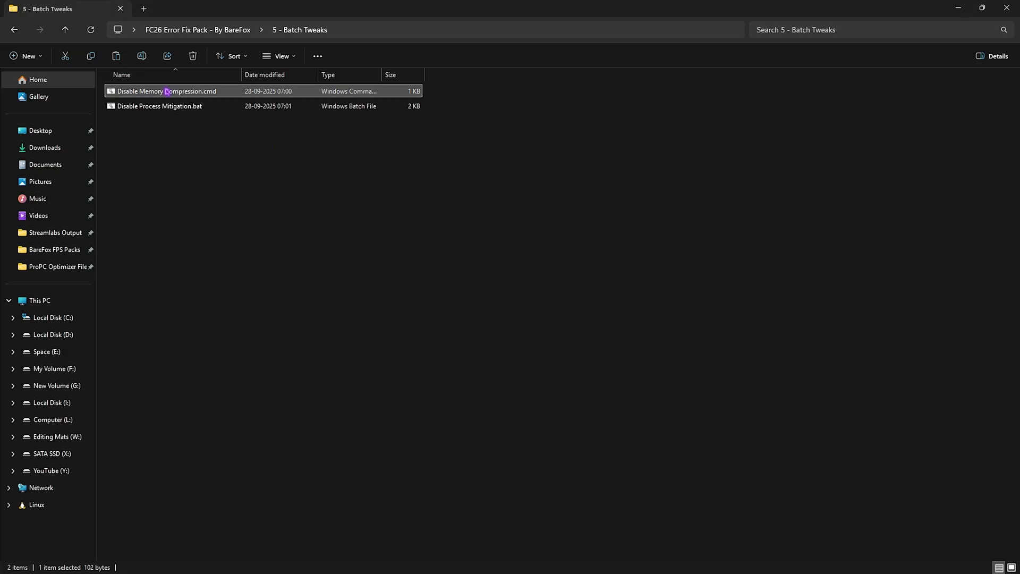
Step: Read Disable Process Mitigation.bat in Notepad, then return to the FC26 Error Fix Pack root
right_click(150, 109)
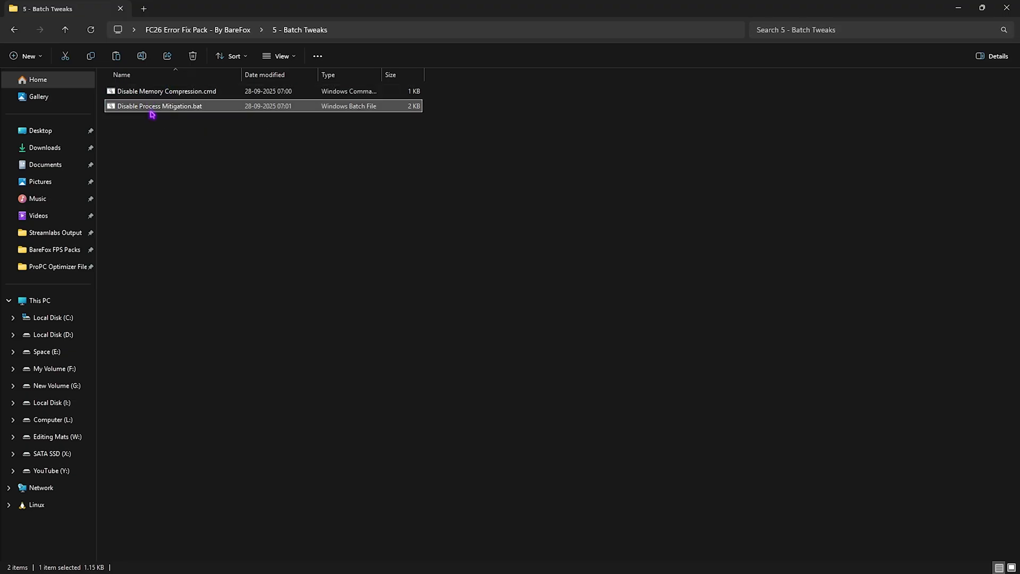
click(196, 292)
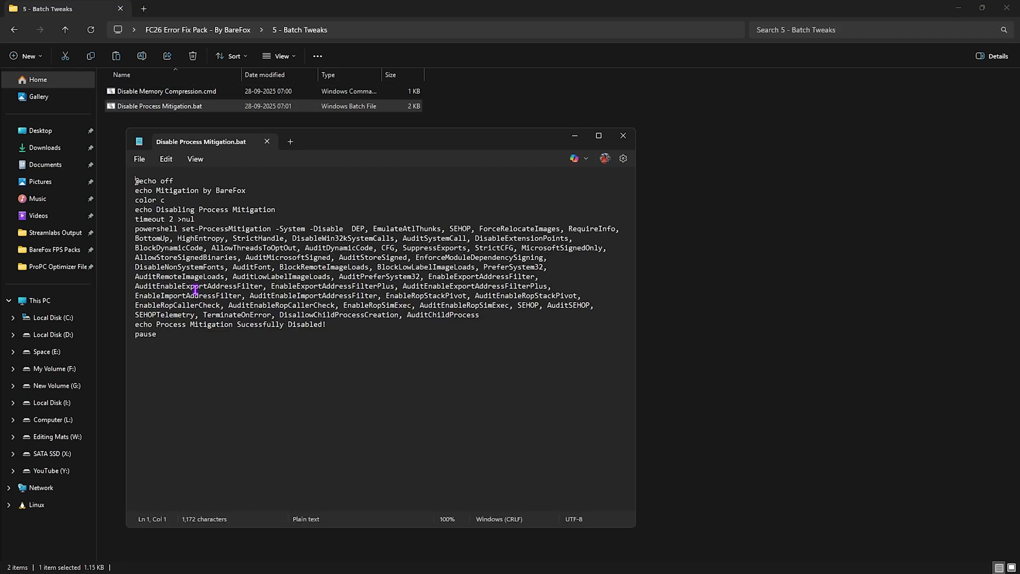
click(267, 141)
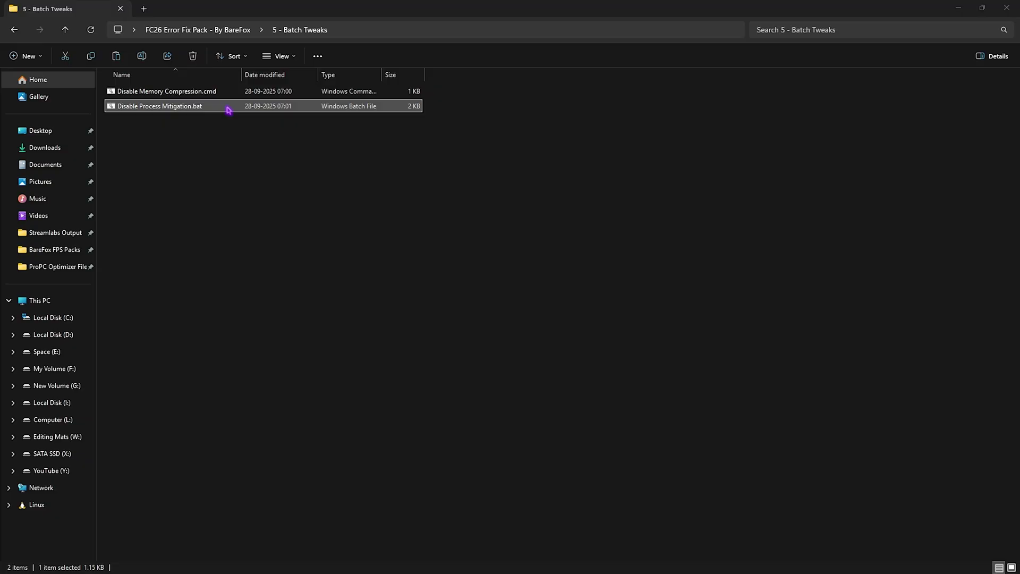
click(15, 30)
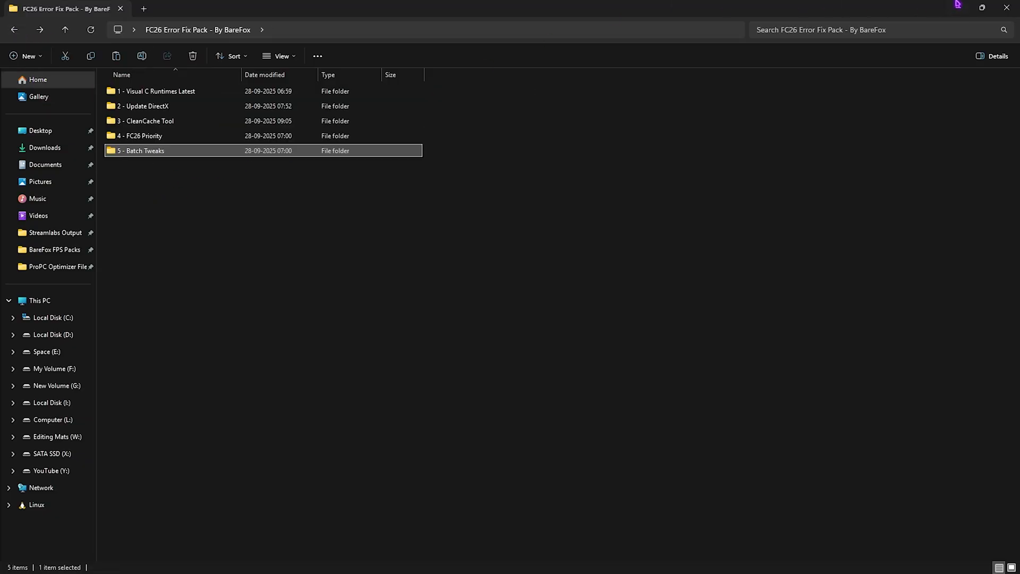
Step: Open Command Prompt as administrator and run sfc /scannow
click(1007, 8)
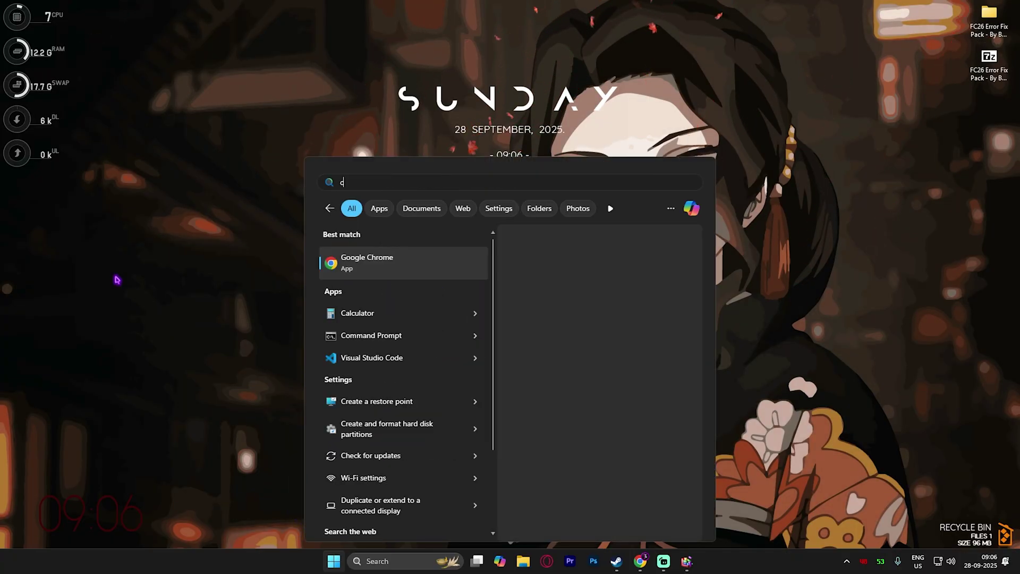
text(md)
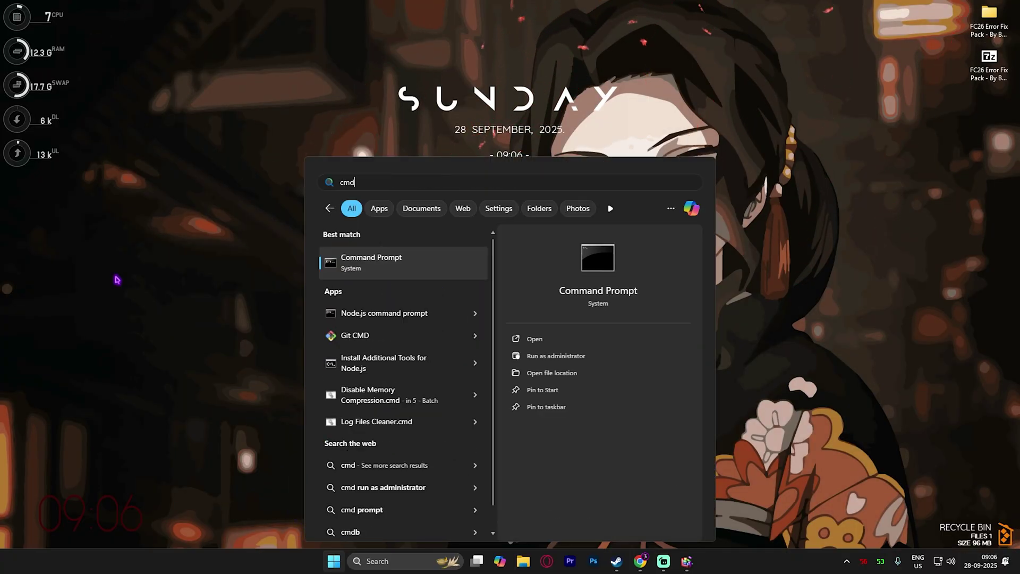
click(569, 355)
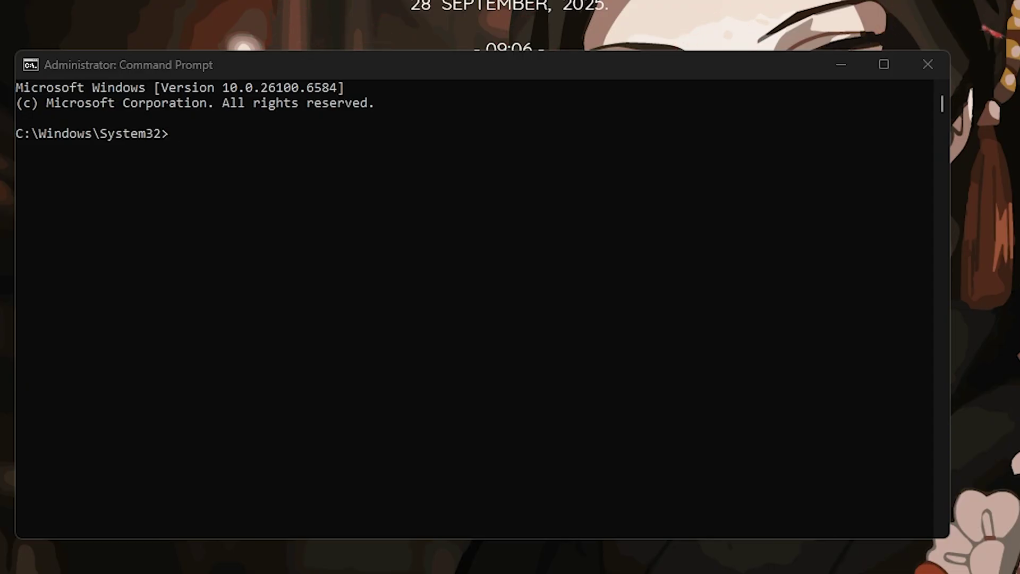
right_click(168, 155)
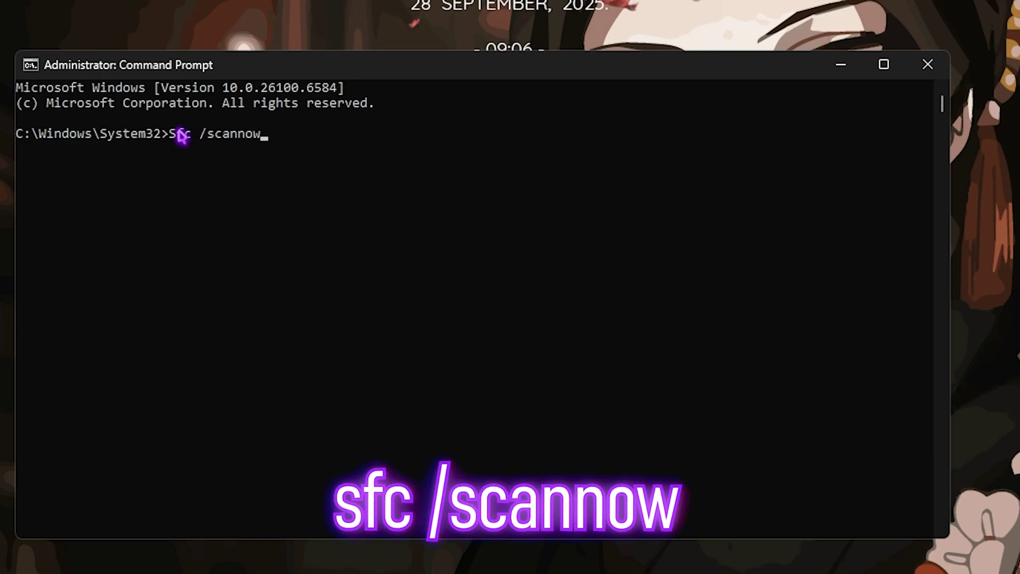
key(Return)
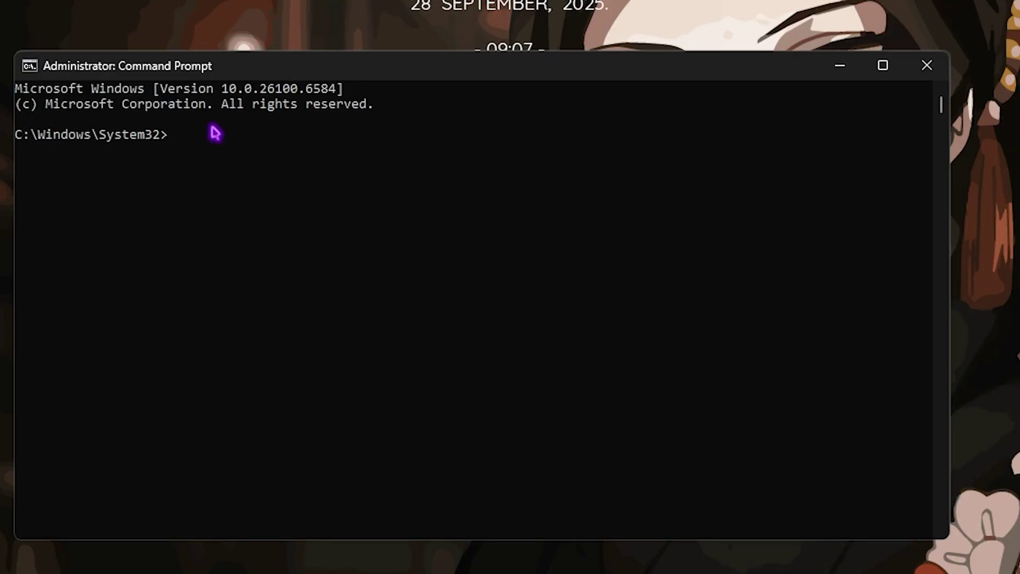
Step: Paste the DISM /online /cleanup-image command and change scanhealth to restorehealth
text(DISM /online /cleanup-image /scanhealth)
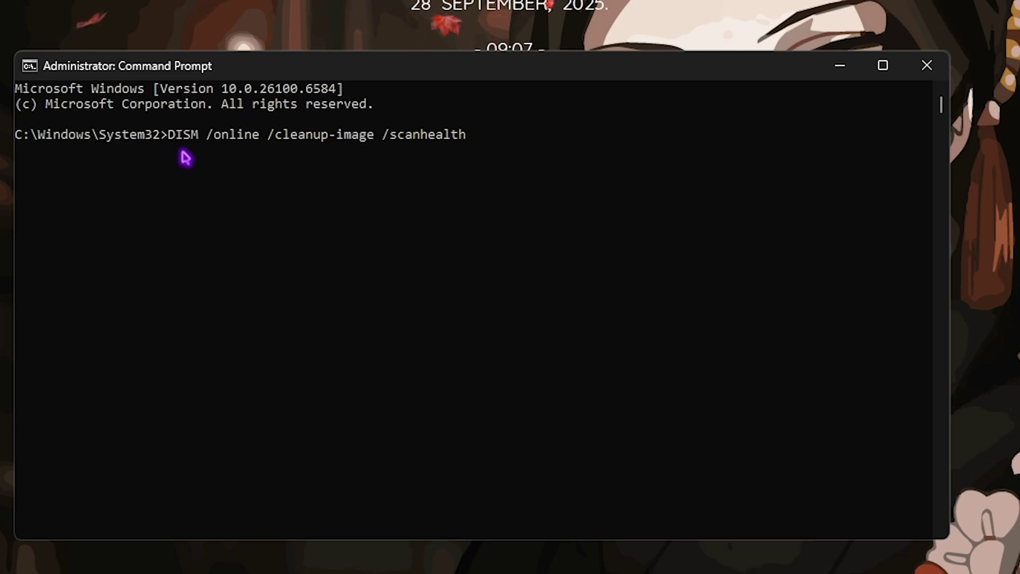
key(ctrl+a)
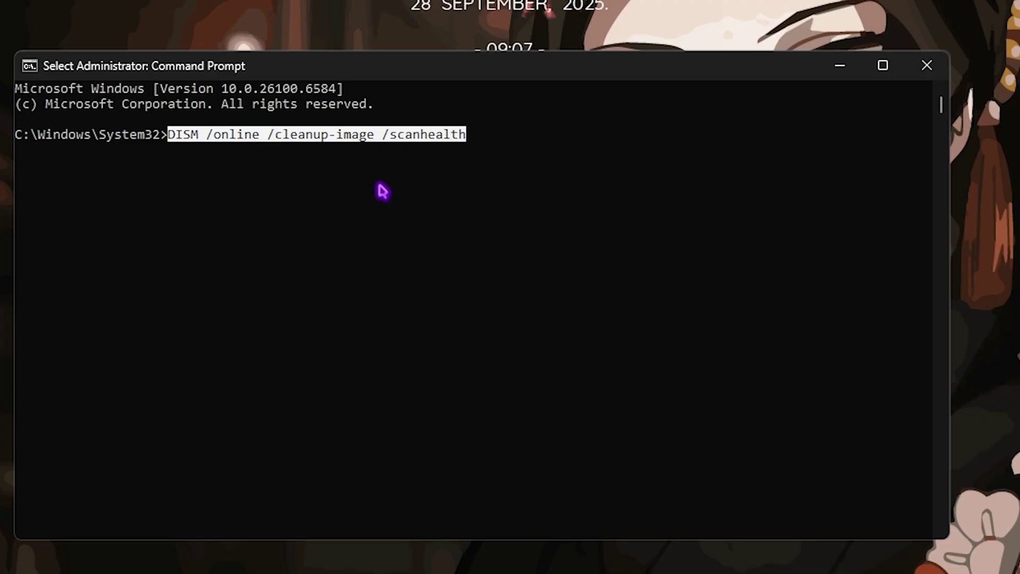
key(Escape)
key(BackSpace)
key(BackSpace)
key(BackSpace)
key(BackSpace)
key(BackSpace)
key(BackSpace)
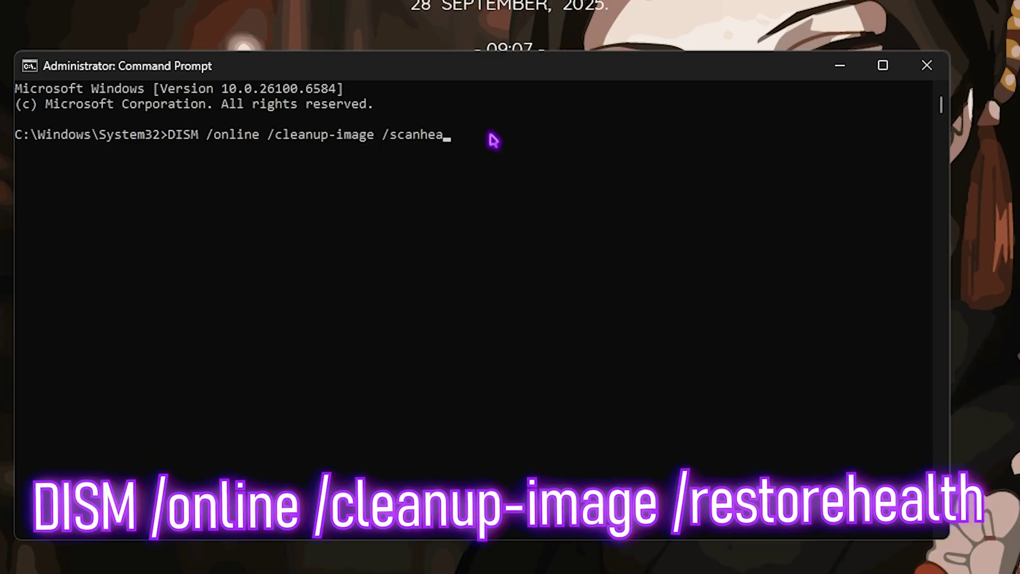
key(BackSpace)
key(BackSpace)
key(BackSpace)
key(BackSpace)
text(rest)
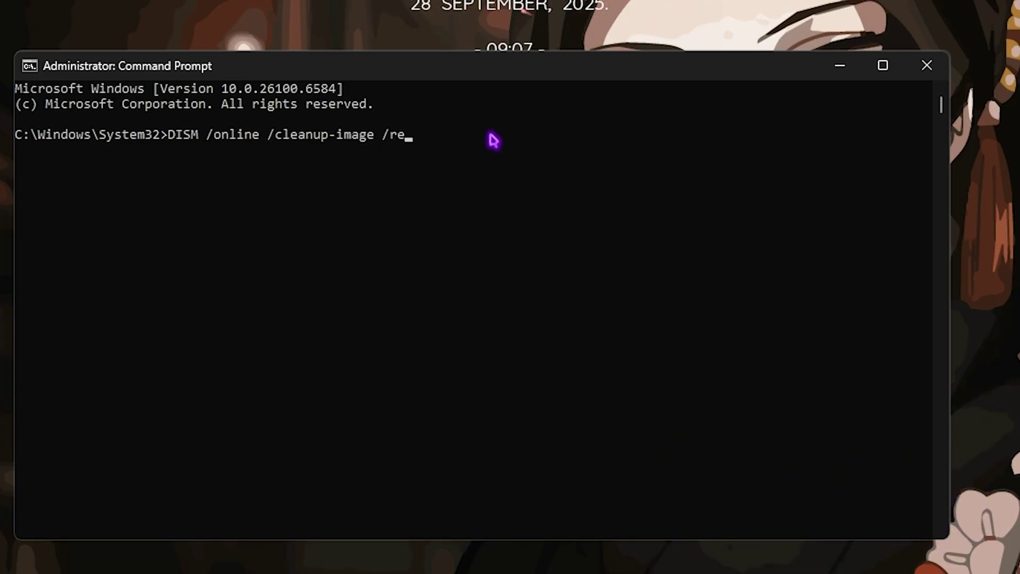
text(orehealth)
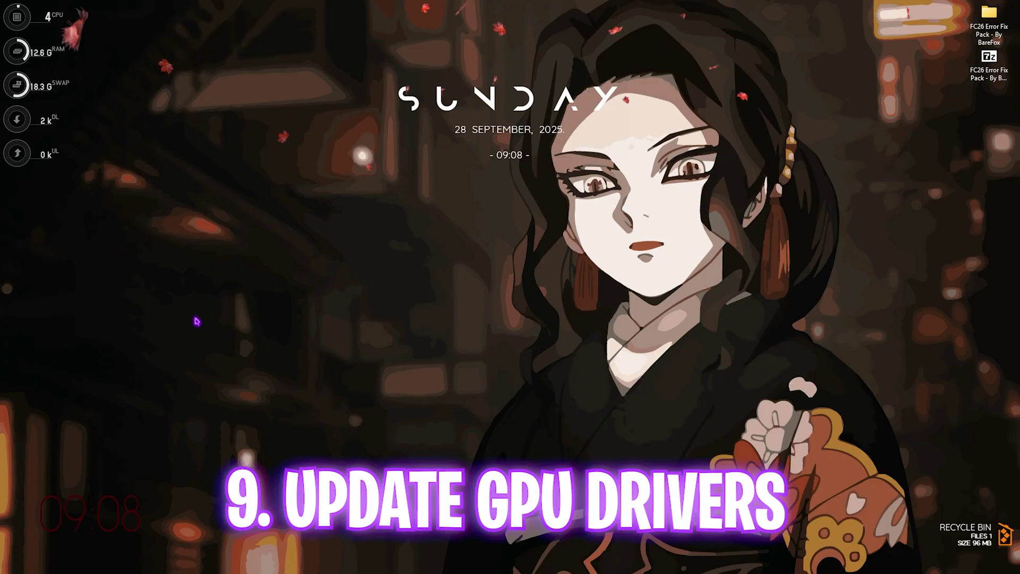
Step: Launch NVIDIA App and confirm GeForce Game Ready Driver 581.29 is up to date on Drivers
key(super)
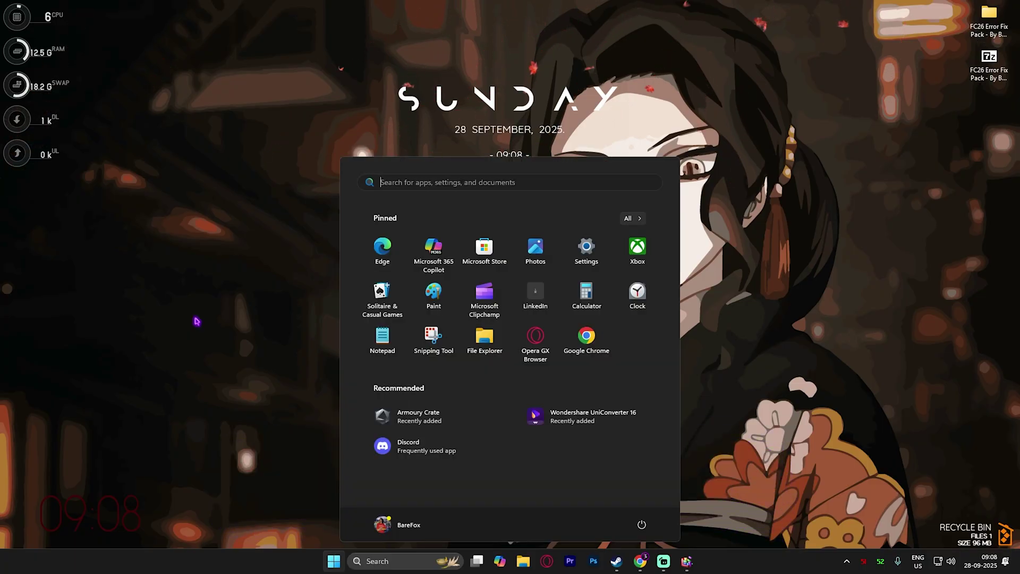
text(nv)
key(Return)
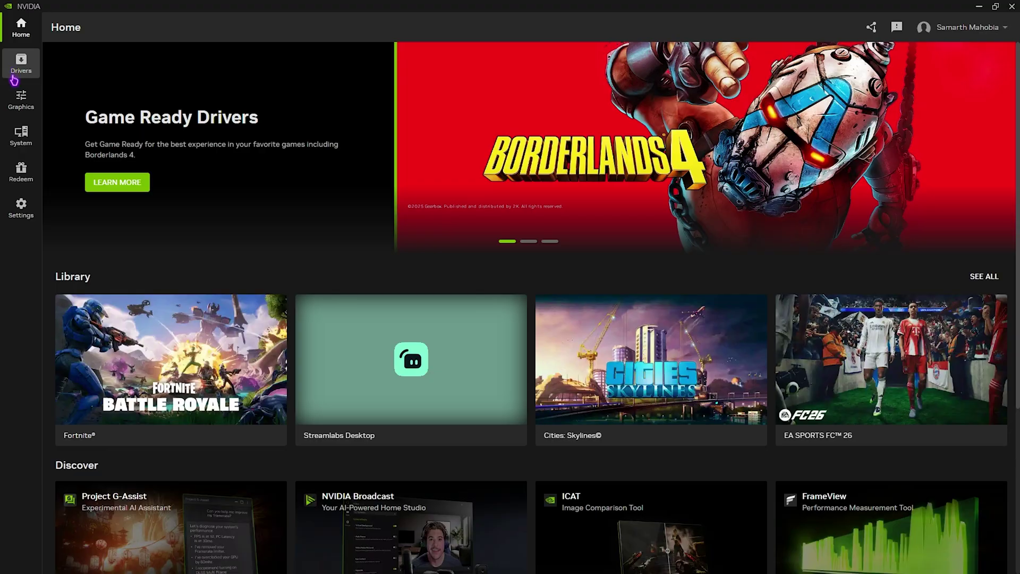
click(22, 66)
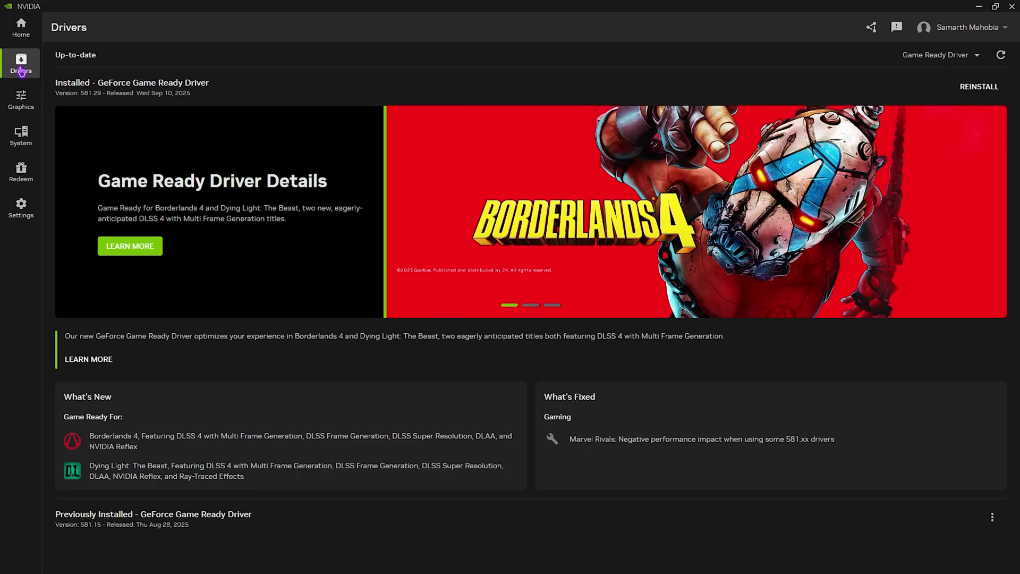